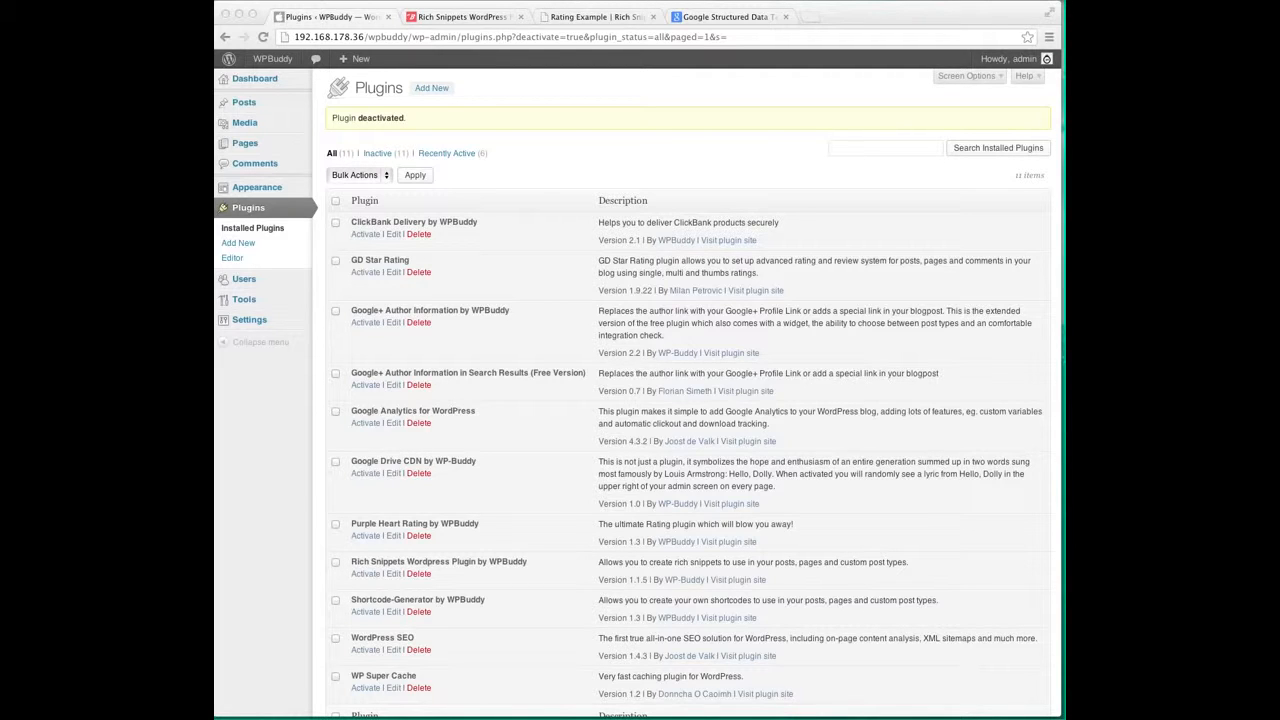
- Open the page for installing a new plugin by uploading a .zip file
left_click(253, 243)
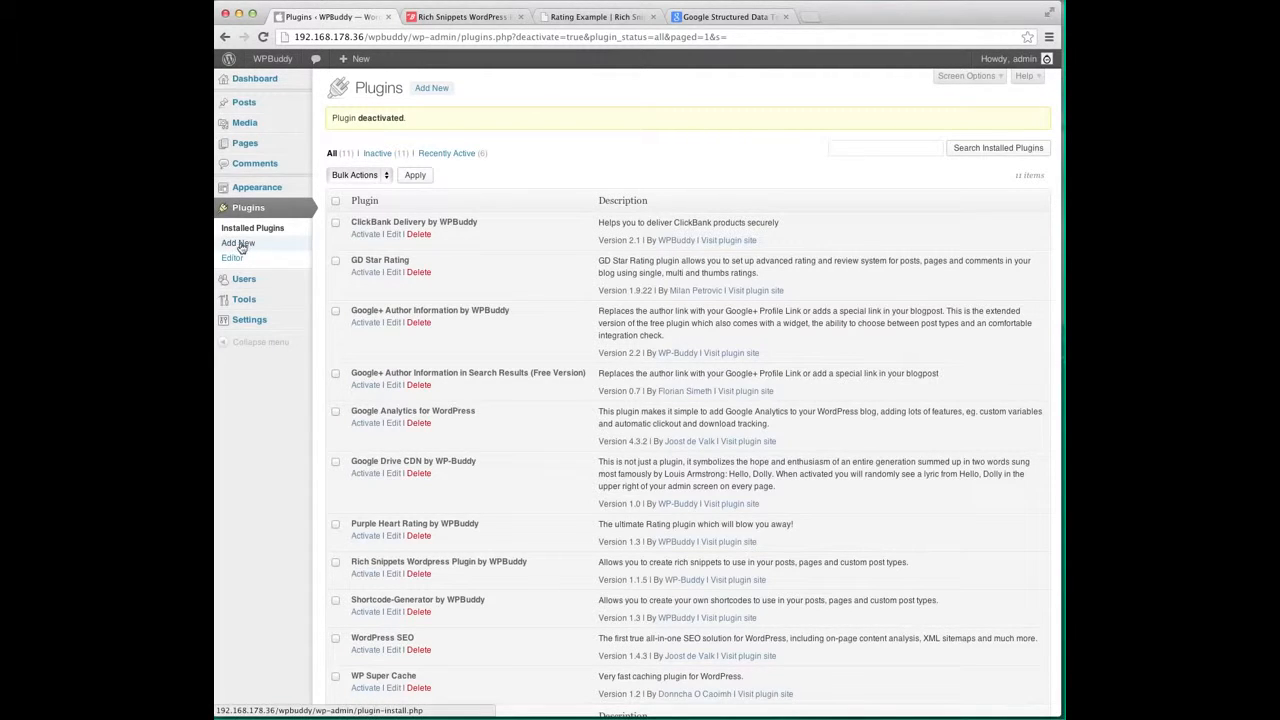
left_click(238, 244)
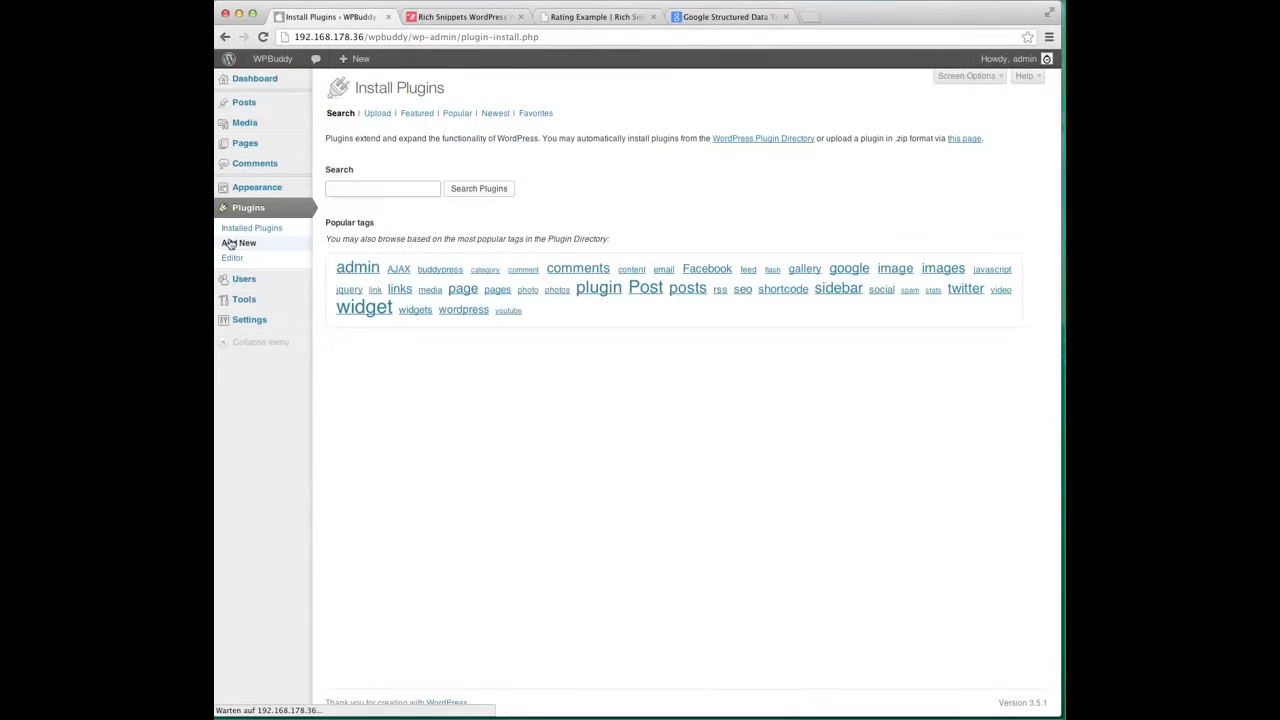
left_click(377, 115)
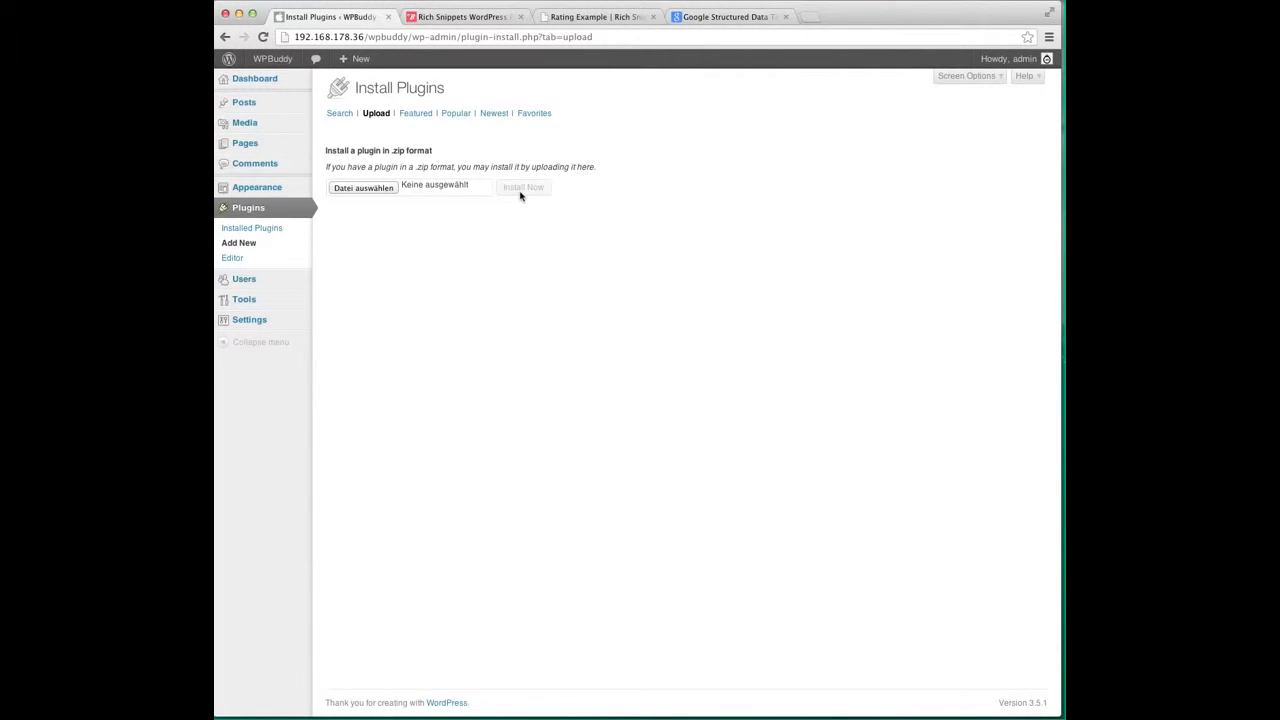
- Activate the Rich Snippets Wordpress Plugin by WPBuddy among the installed plugins
left_click(253, 232)
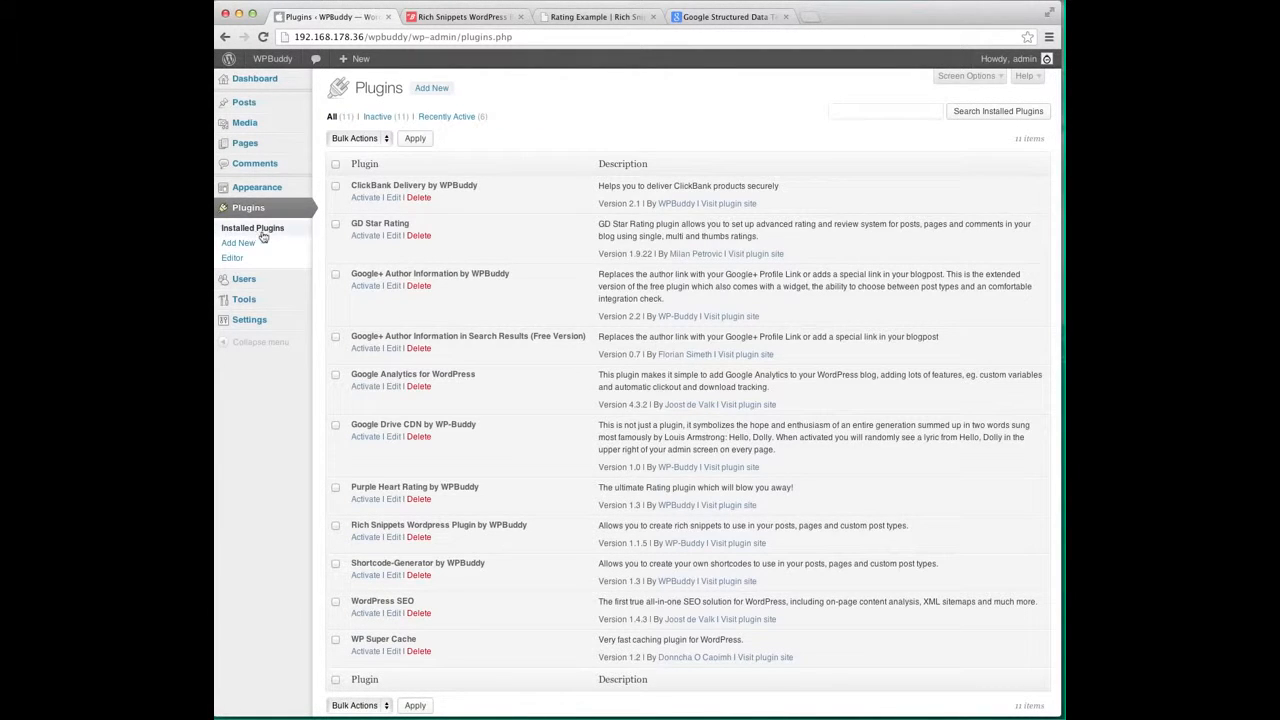
scroll(455, 260, "down", 2)
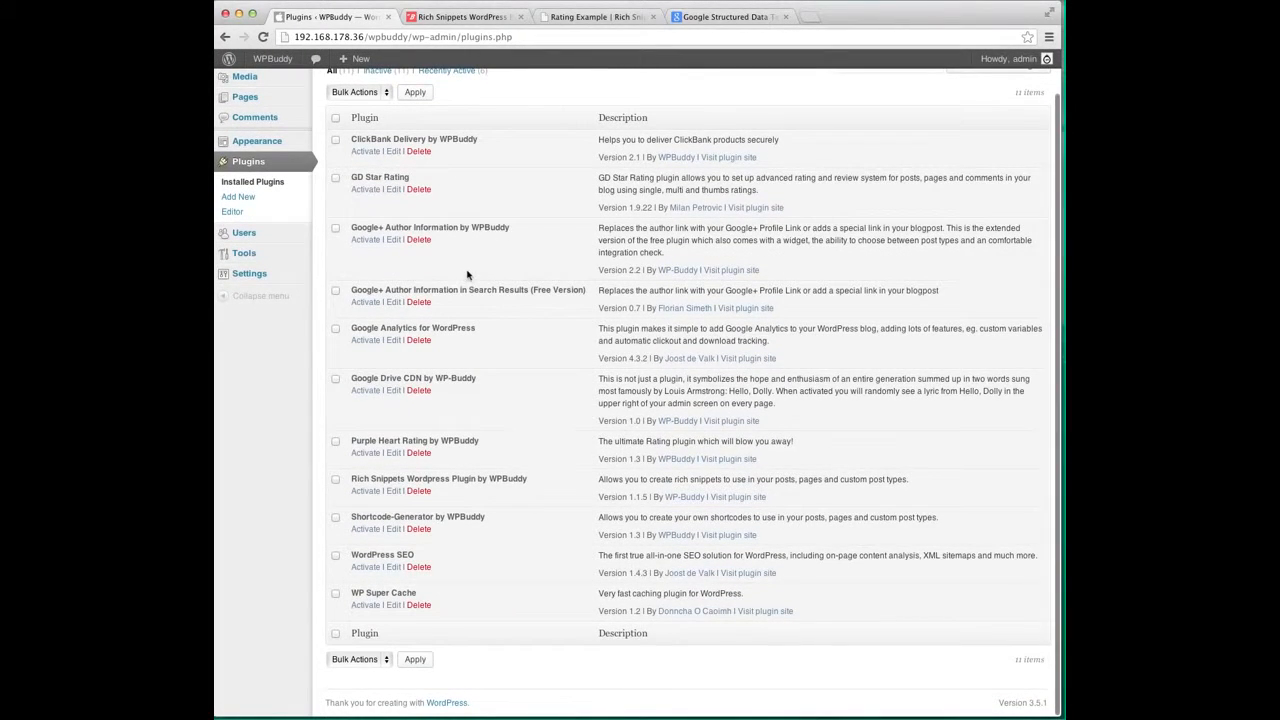
left_click(365, 491)
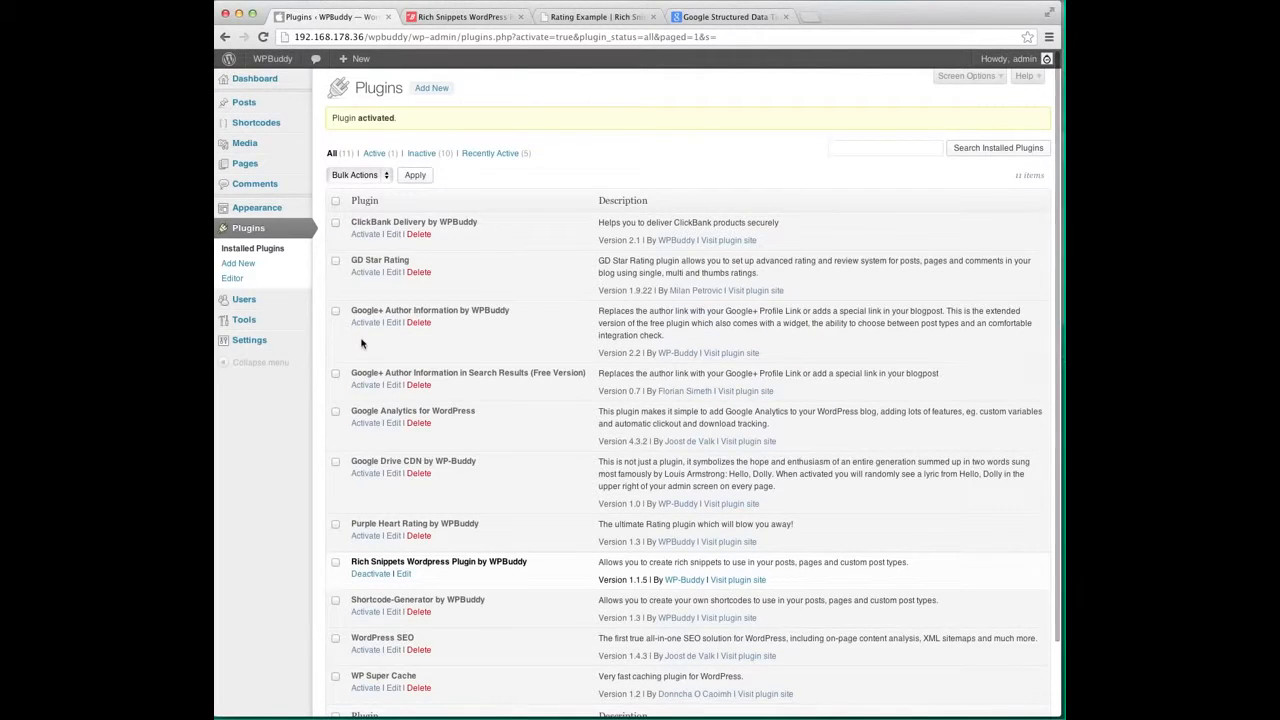
- Move all the example shortcodes, from Event to Recipe, to the trash
mouse_move(273, 126)
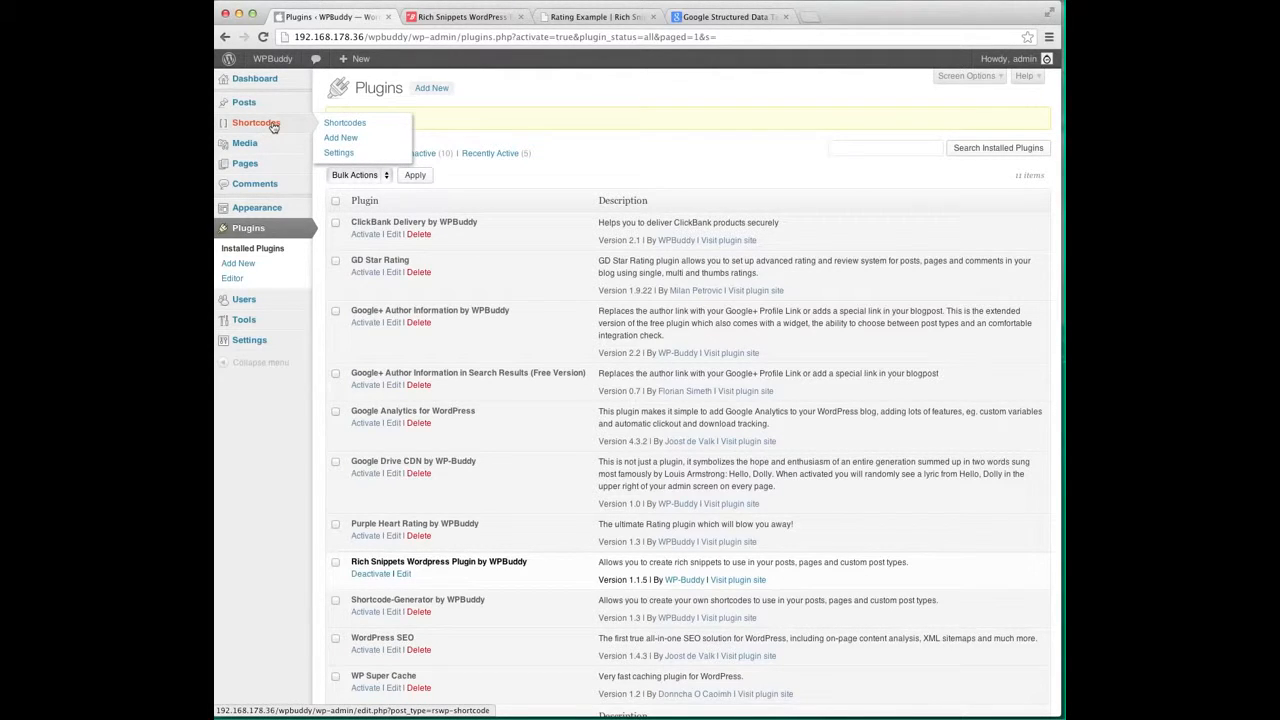
left_click(270, 125)
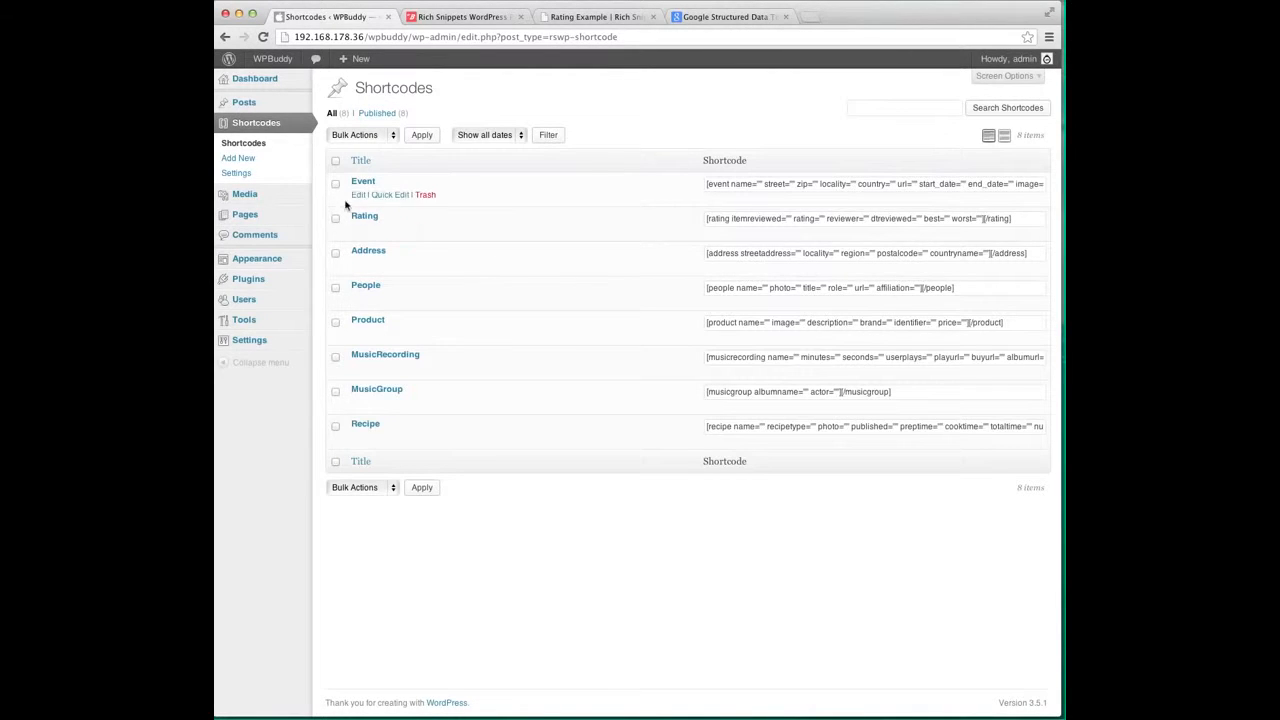
left_click(335, 160)
left_click(351, 138)
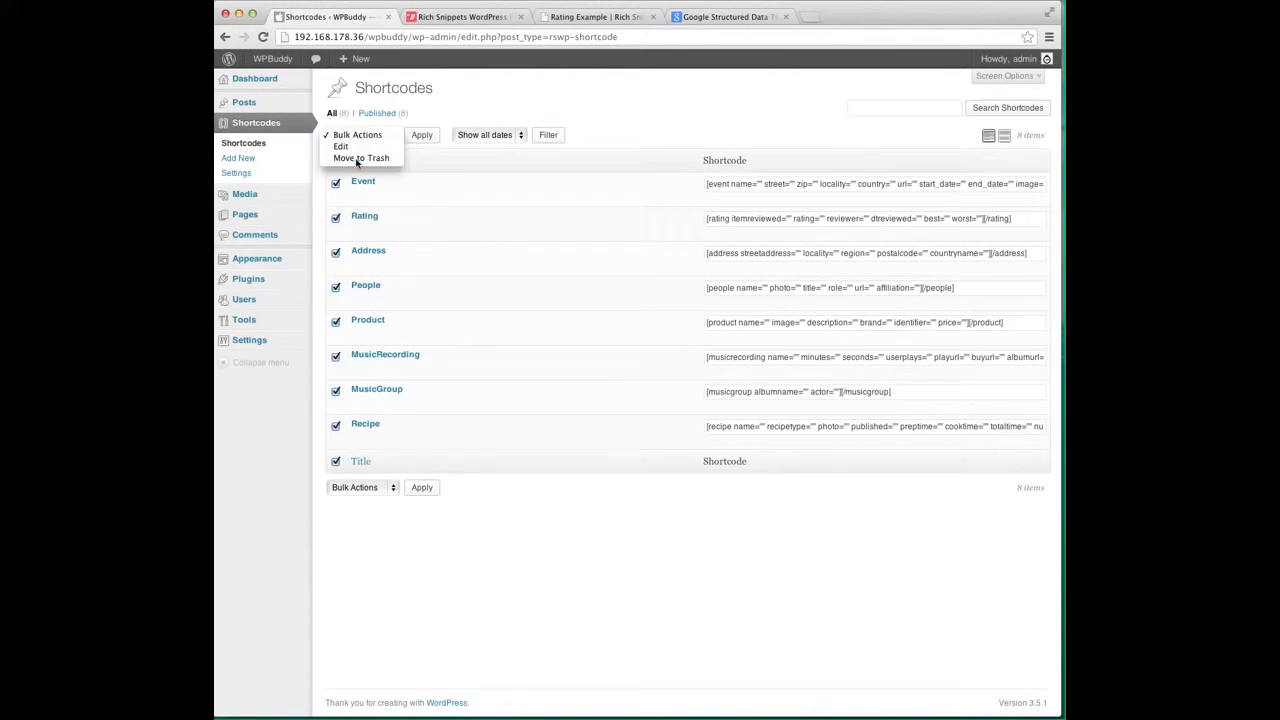
left_click(357, 157)
left_click(420, 139)
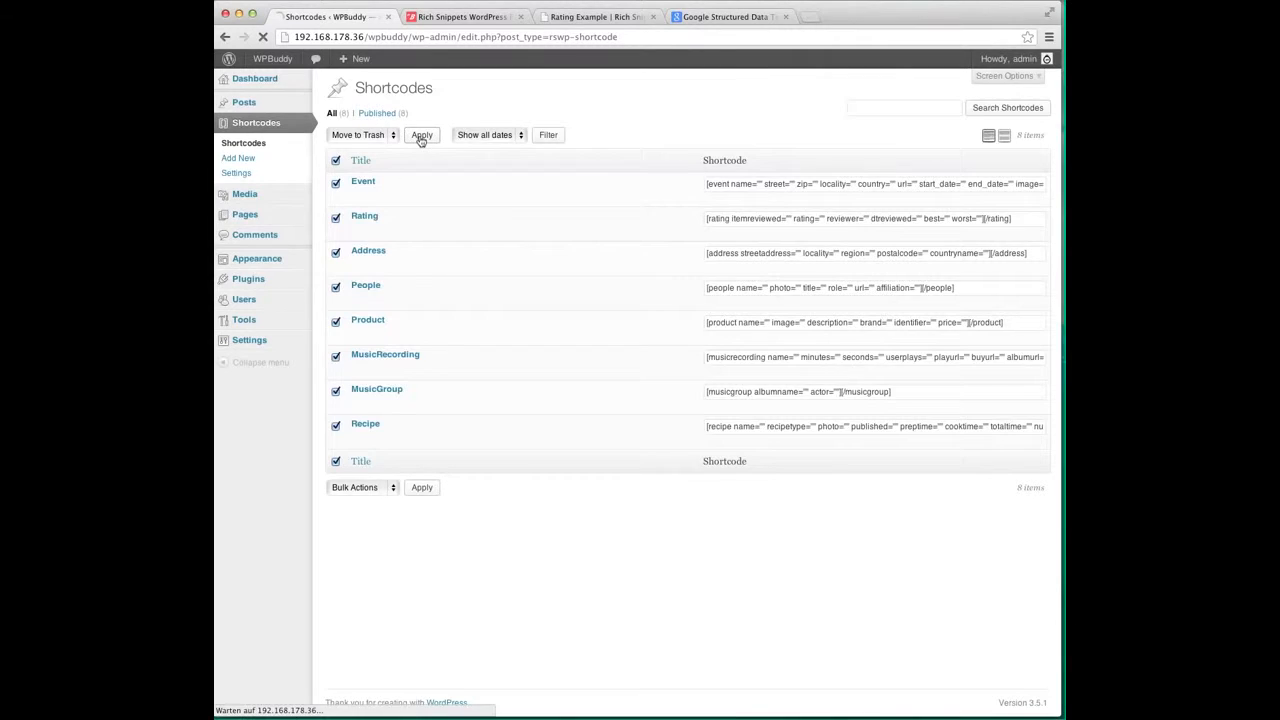
- Permanently delete all the trashed shortcodes
left_click(368, 150)
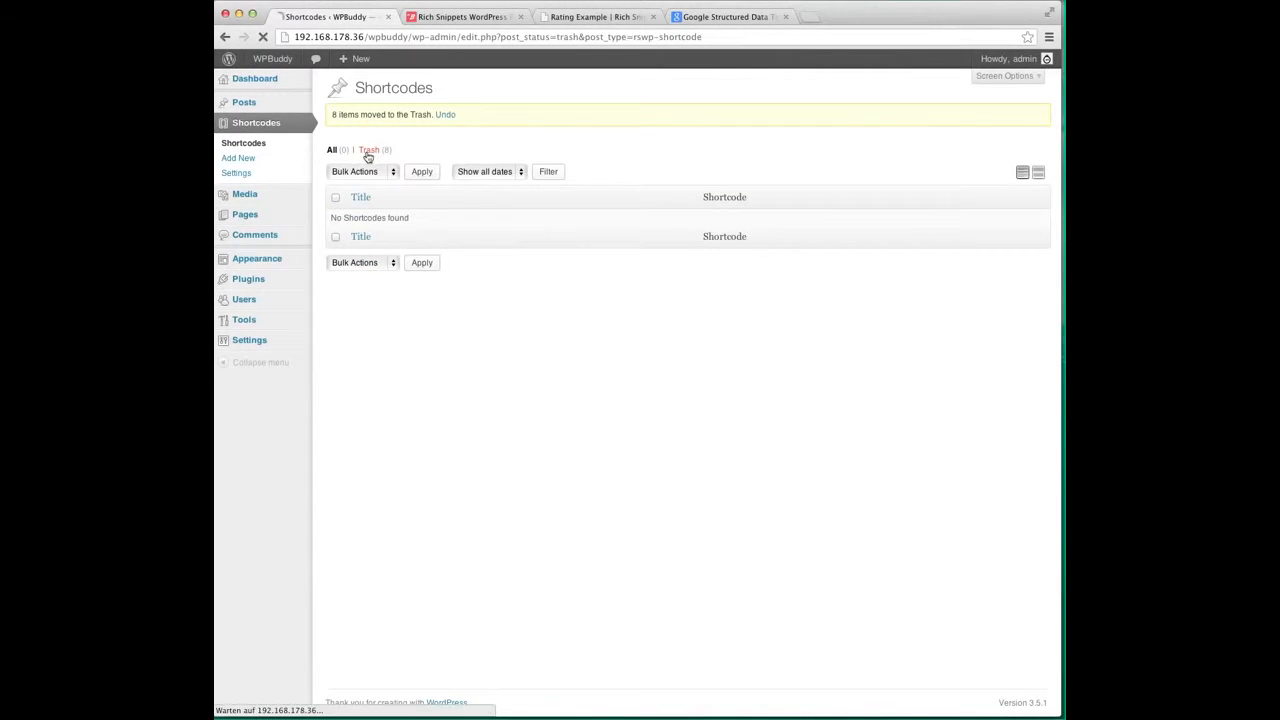
left_click(335, 162)
left_click(373, 135)
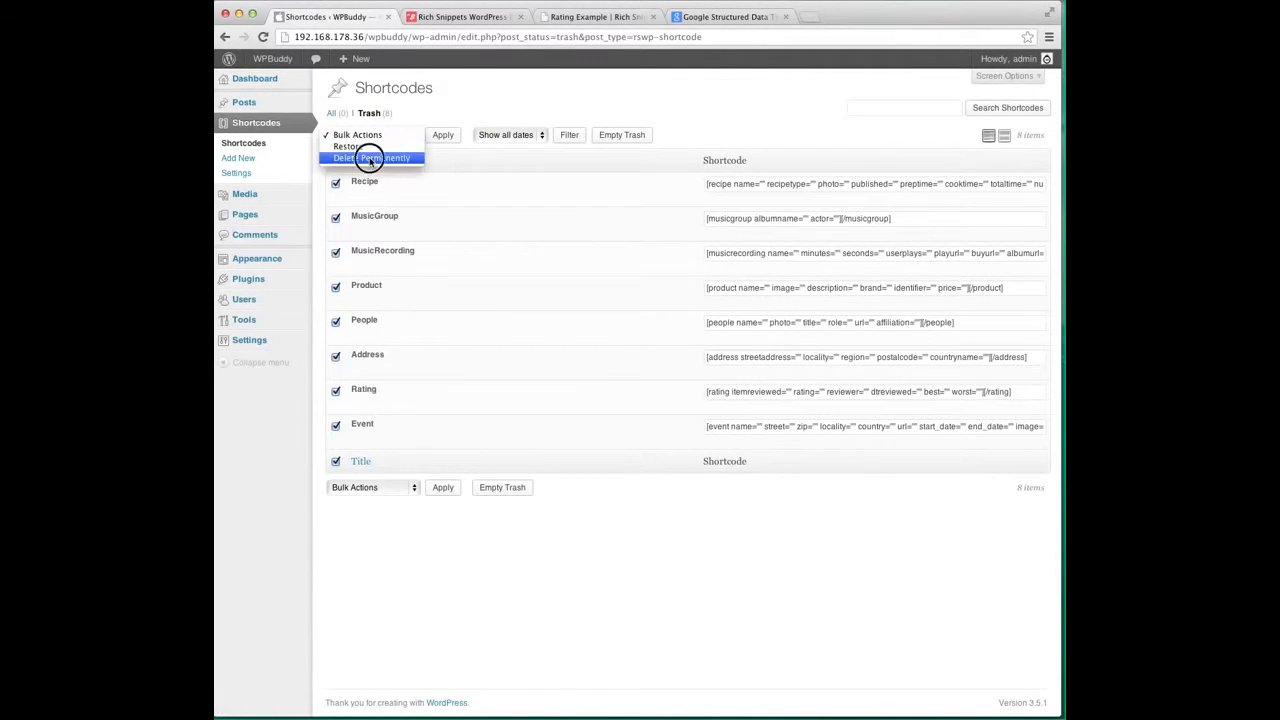
left_click(366, 158)
left_click(443, 139)
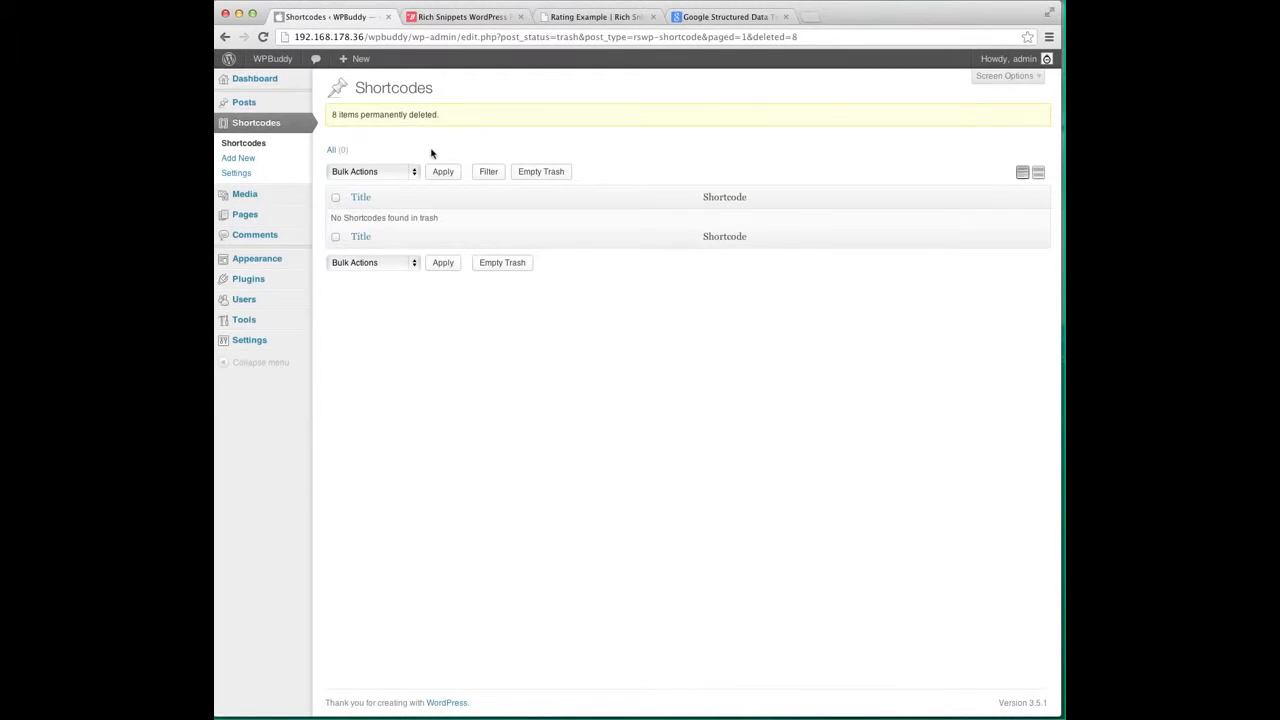
- Create a new shortcode titled "Rating"
left_click(238, 148)
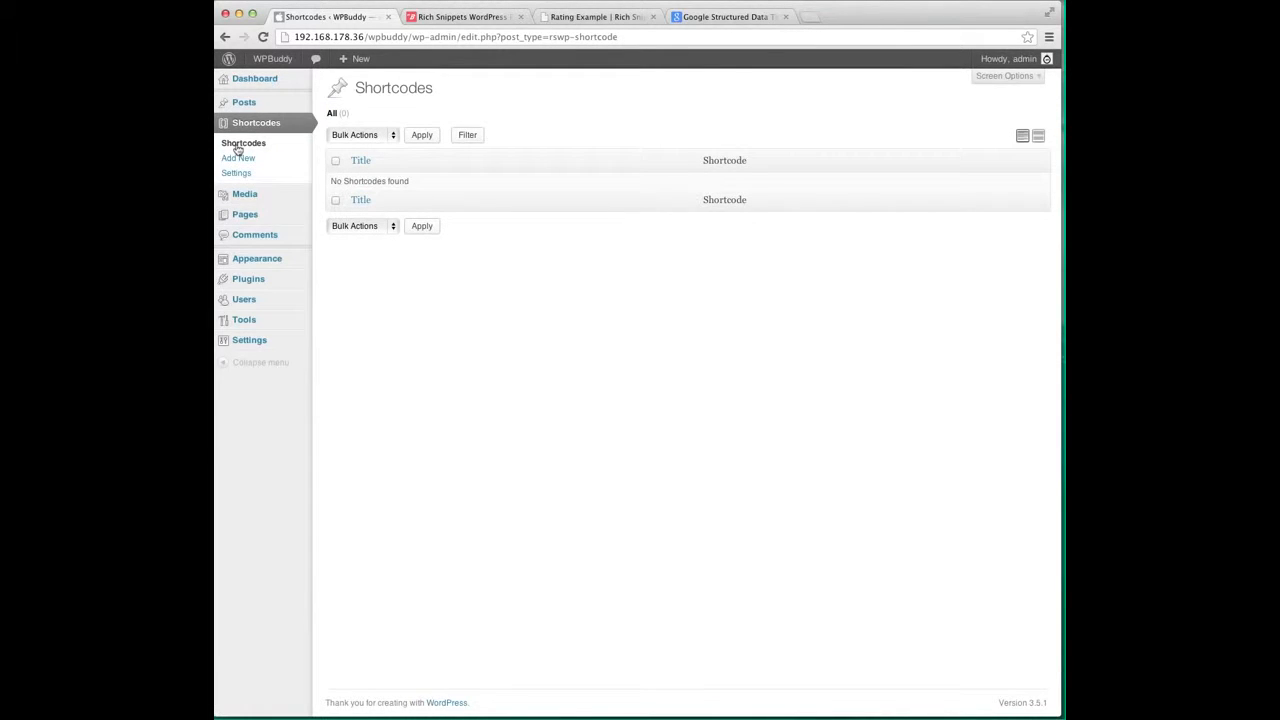
left_click(238, 160)
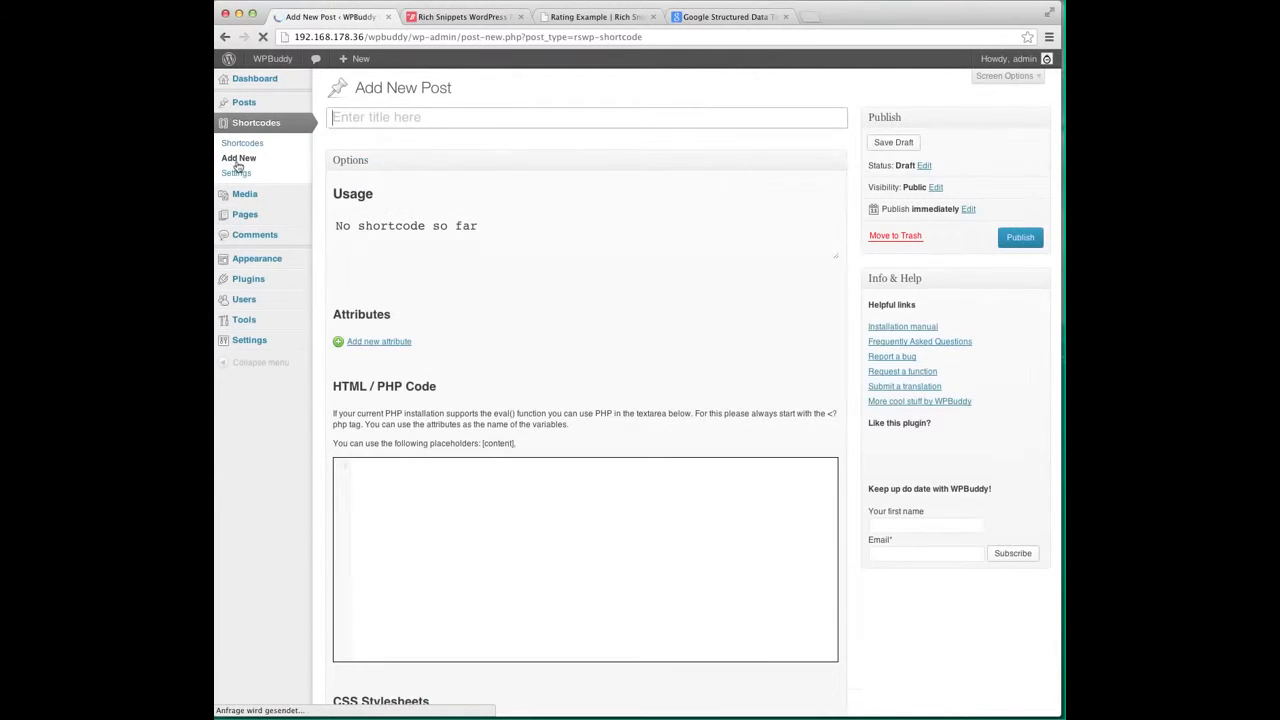
type("Rating")
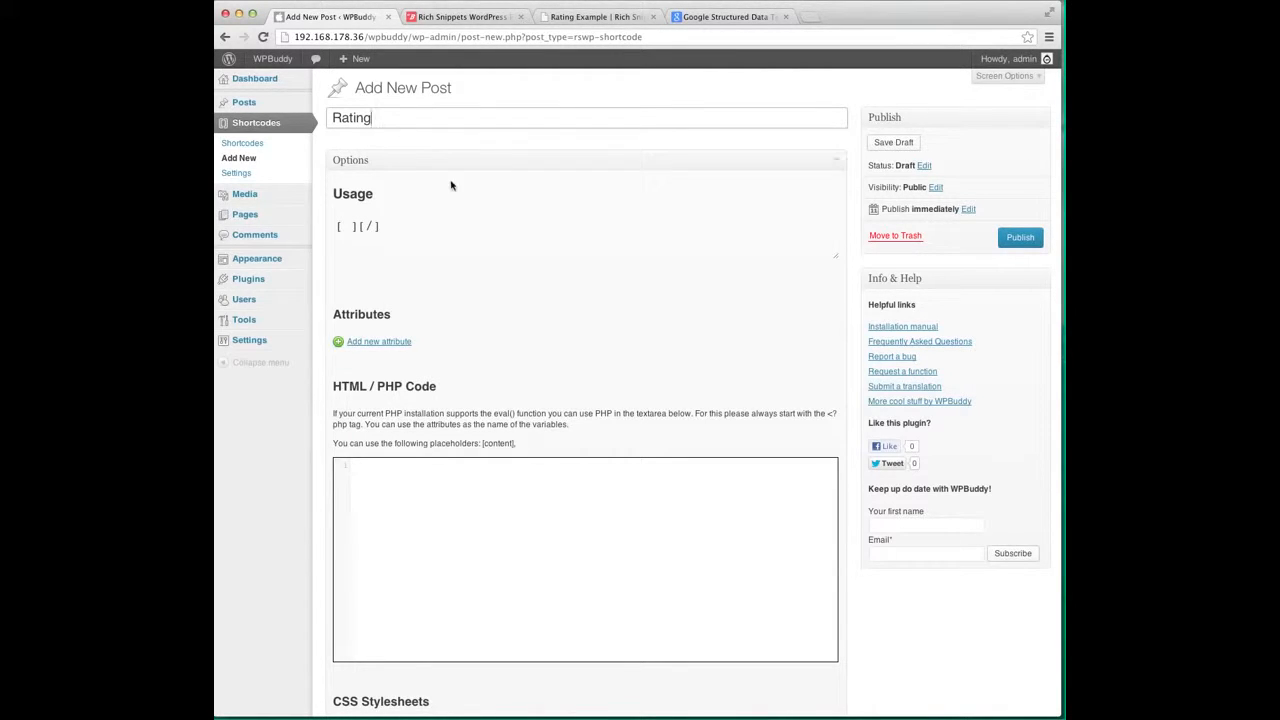
left_click(557, 226)
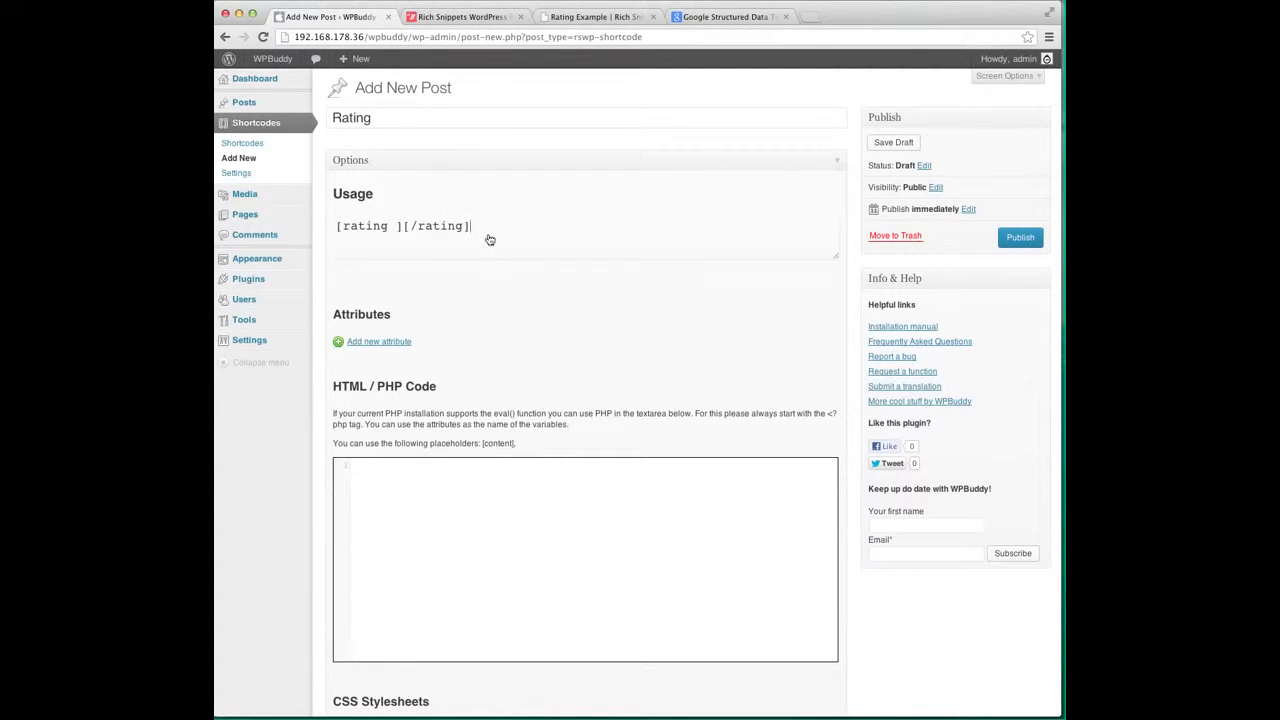
- Open the Rich Snippet Code Examples page from the plugin's installation manual
scroll(493, 240, "down", 1)
scroll(493, 240, "down", 5)
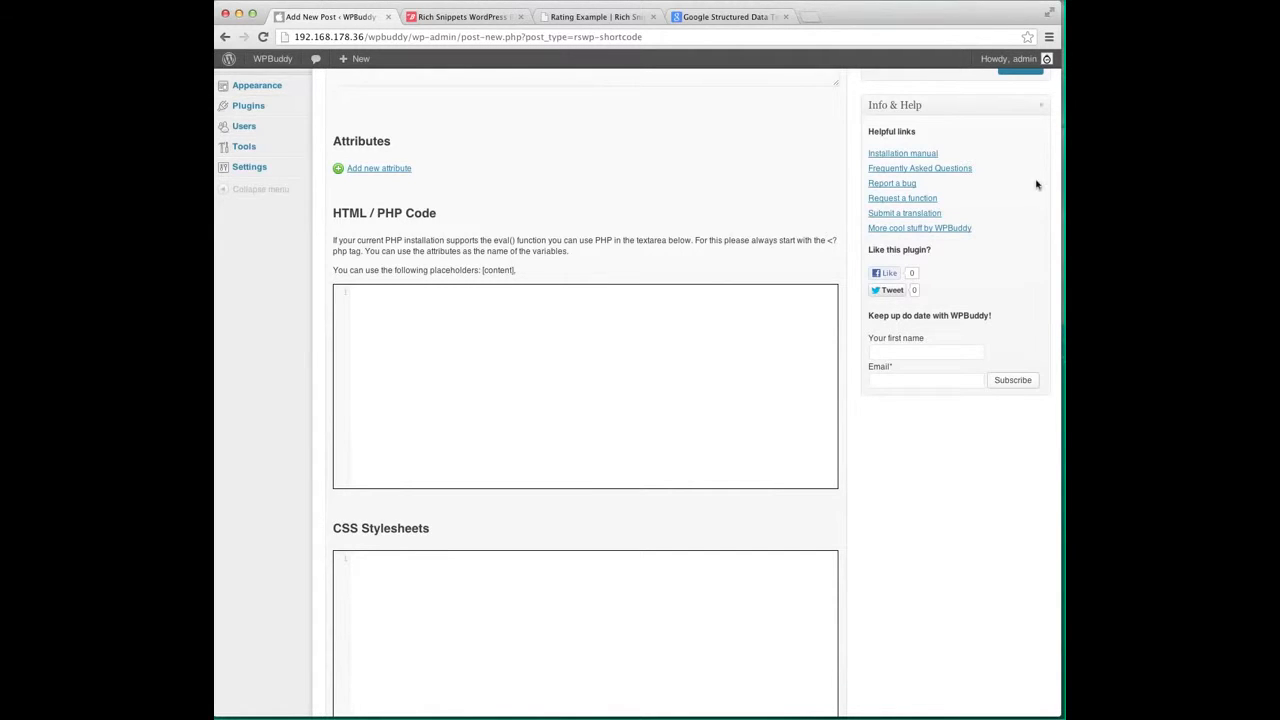
left_click(914, 156)
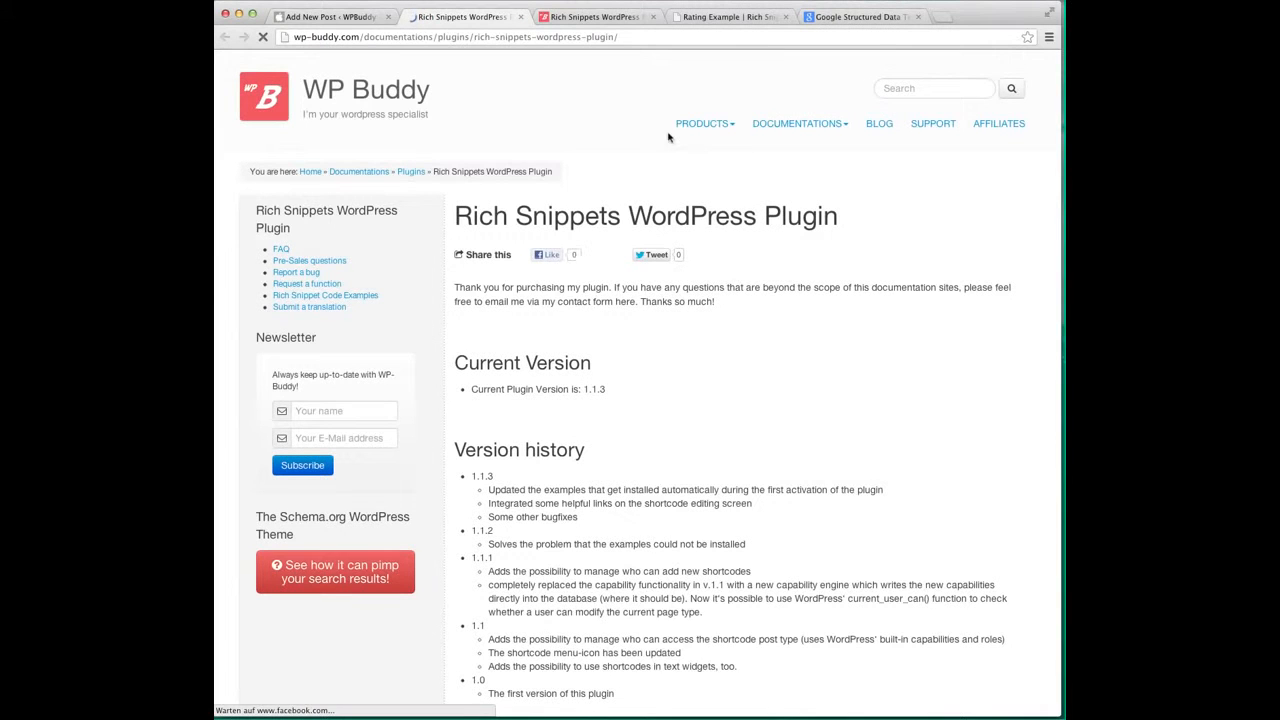
mouse_move(670, 138)
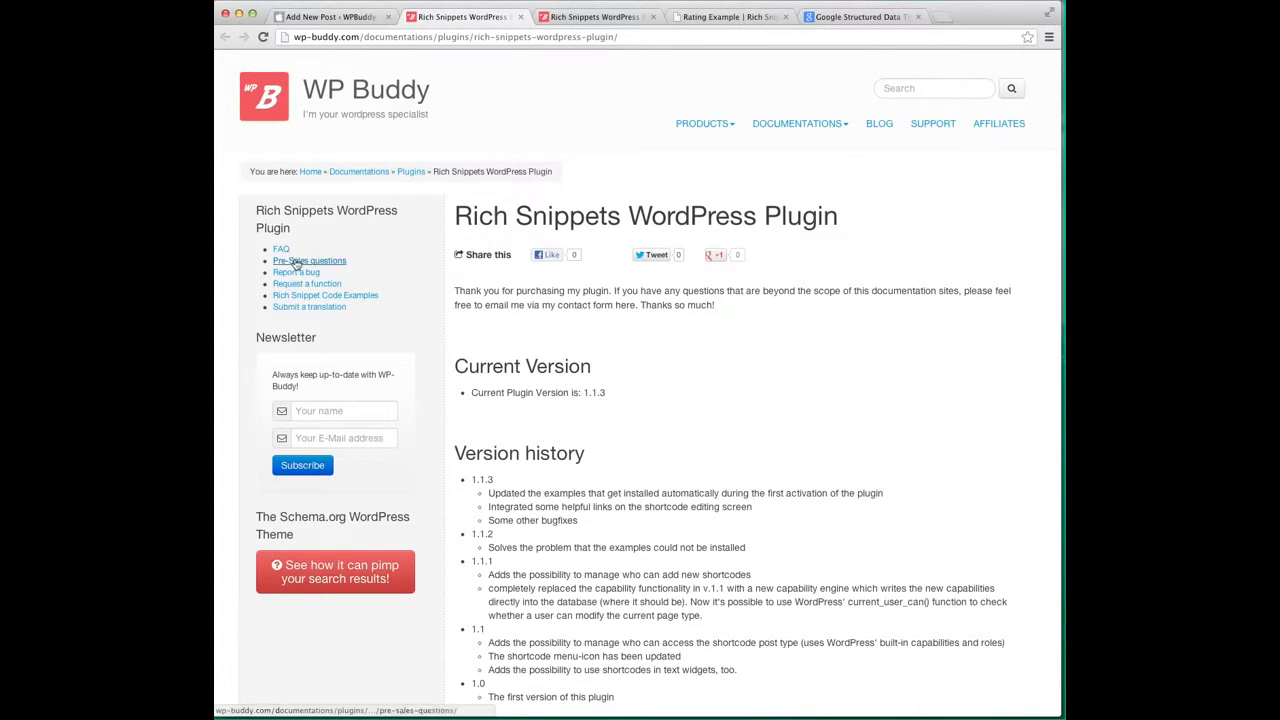
left_click(337, 299)
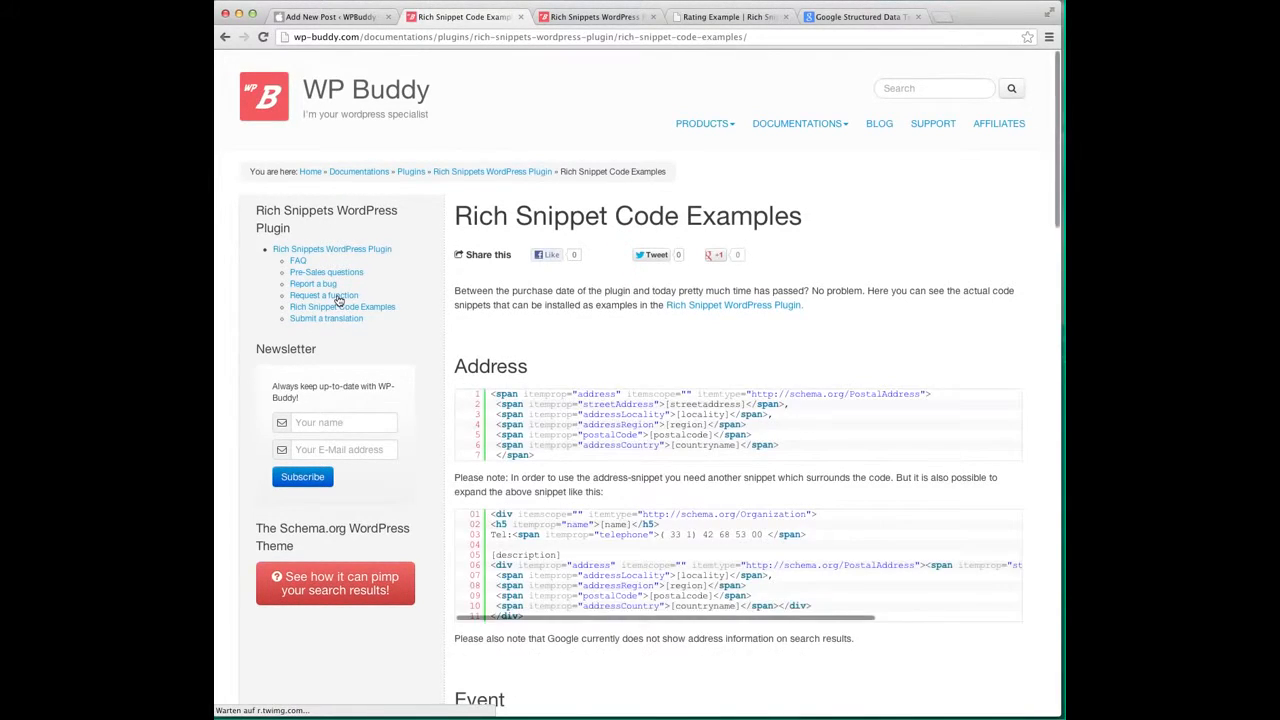
- Find the Rating example and copy its complete source code from the plain-code view
scroll(507, 302, "down", 5)
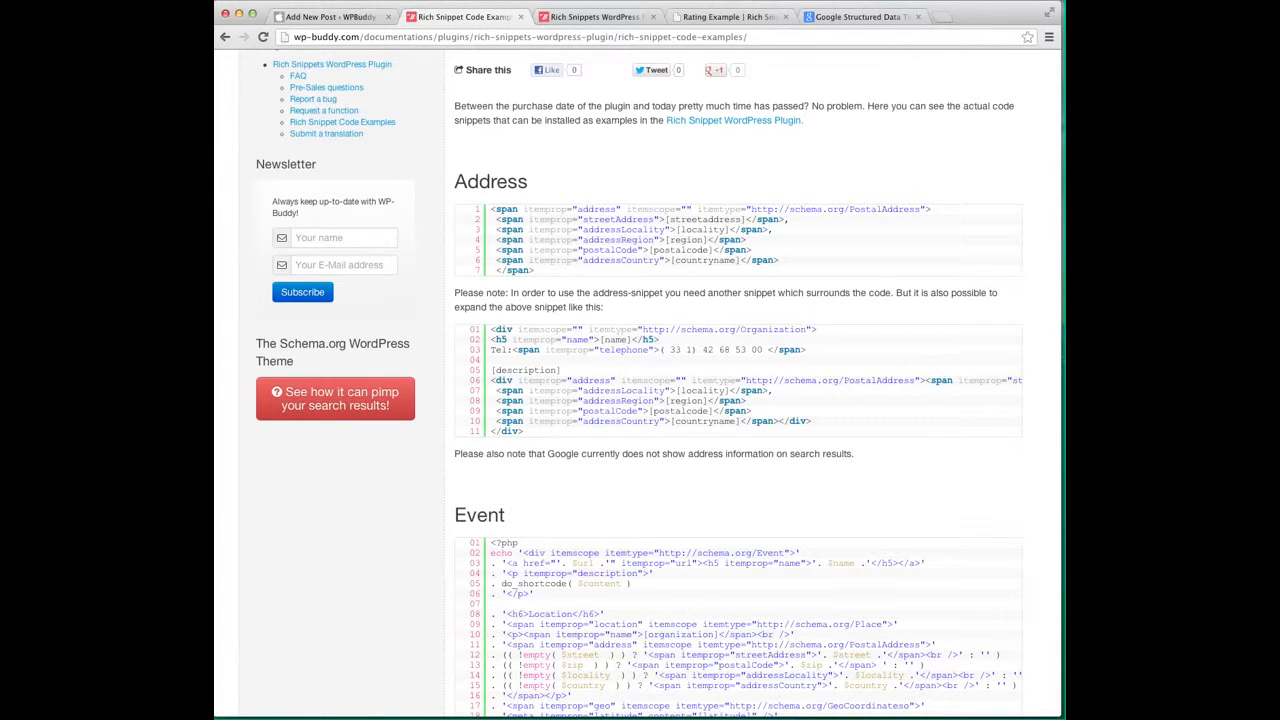
scroll(589, 325, "down", 10)
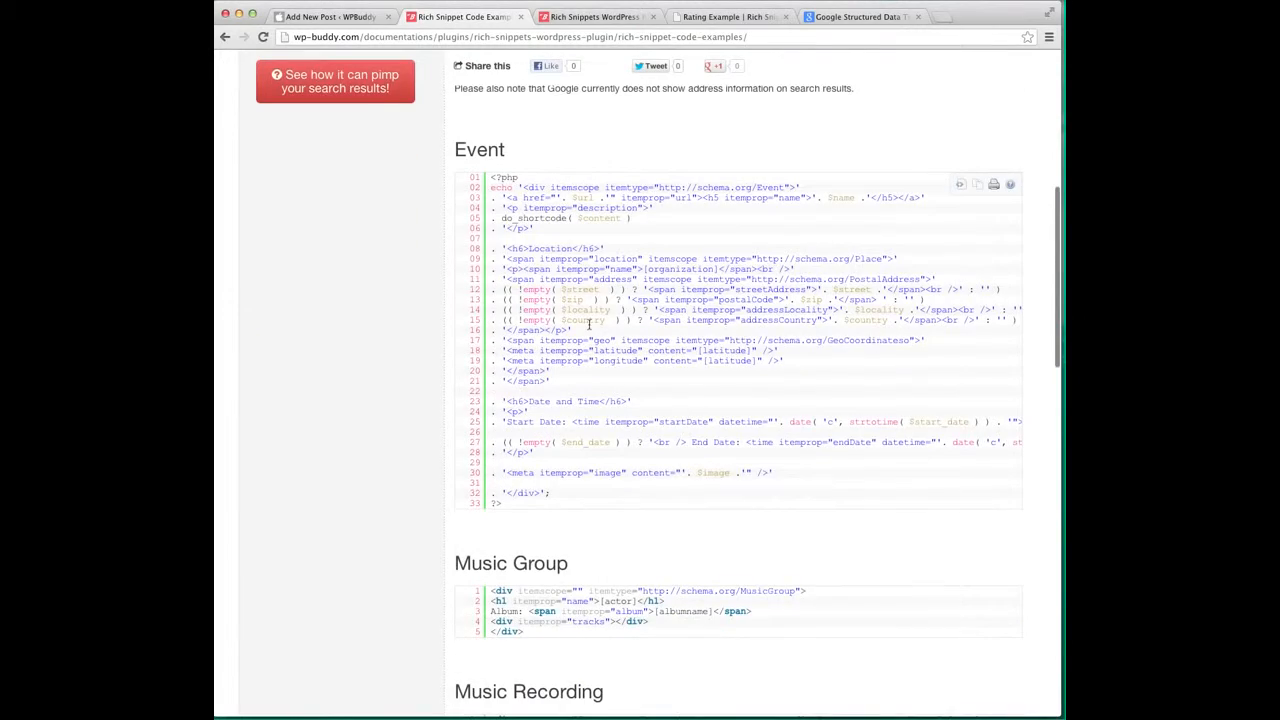
scroll(589, 325, "down", 12)
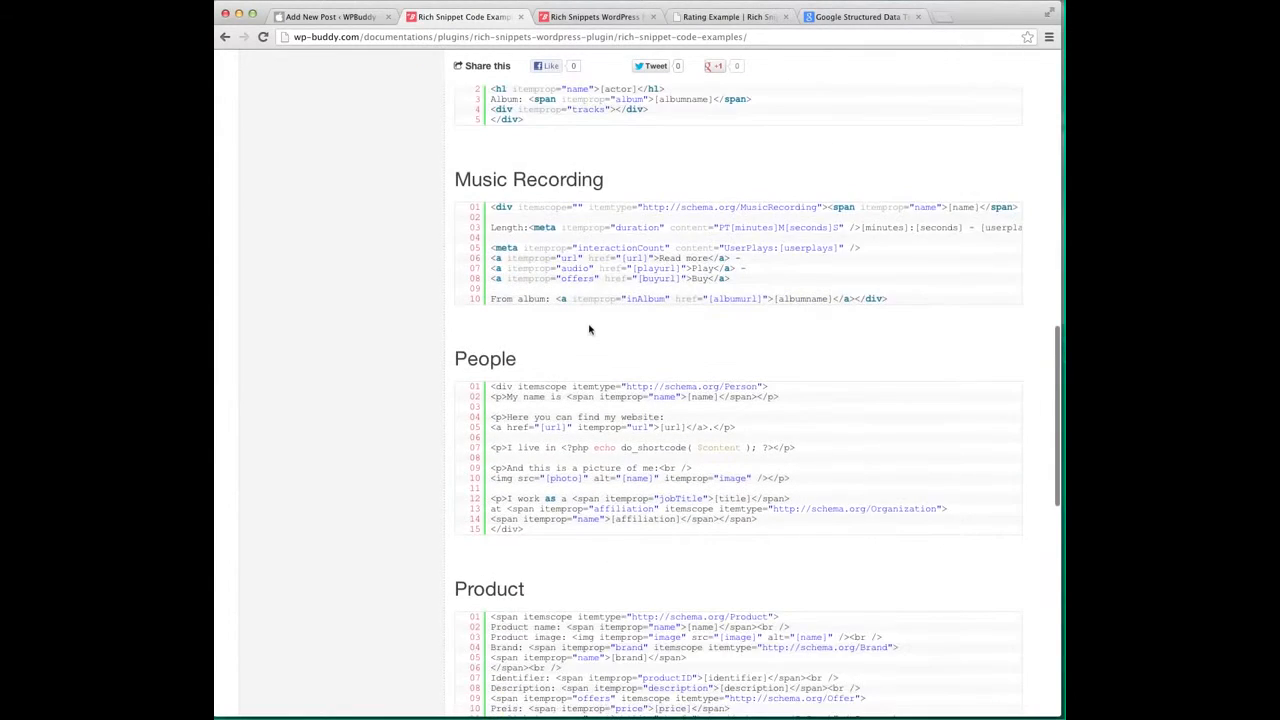
scroll(589, 327, "down", 2)
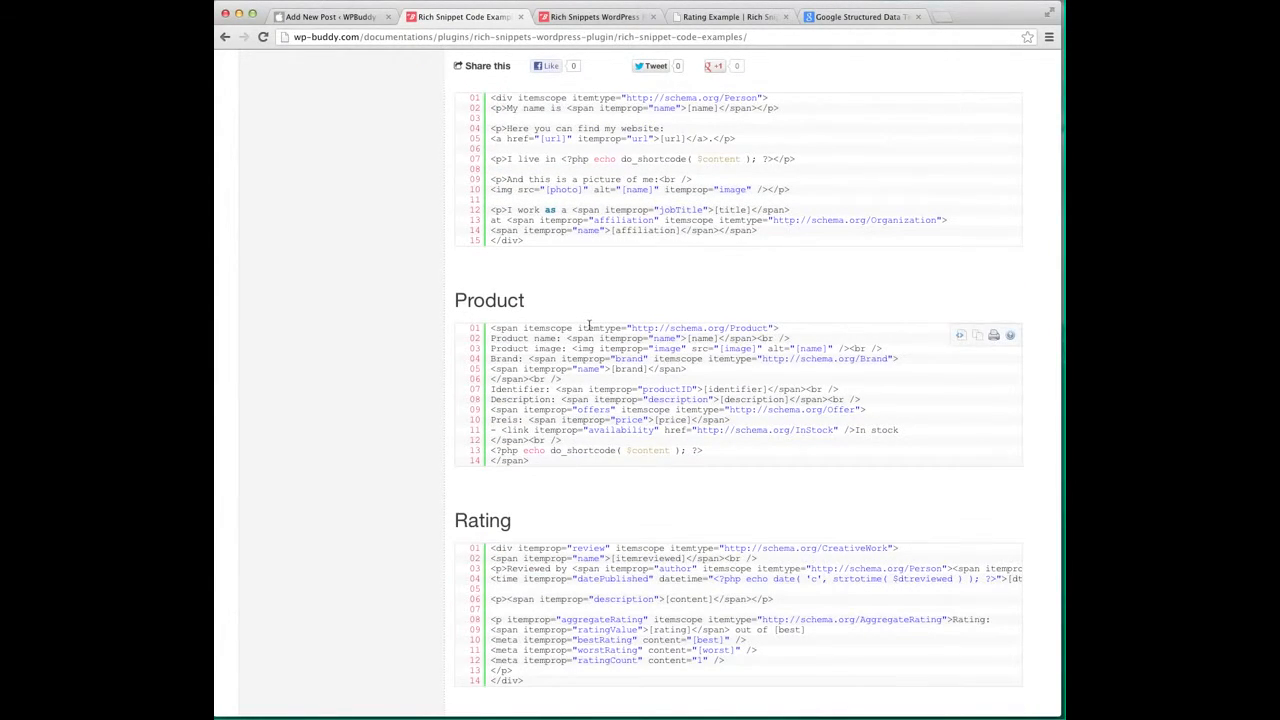
scroll(589, 327, "down", 5)
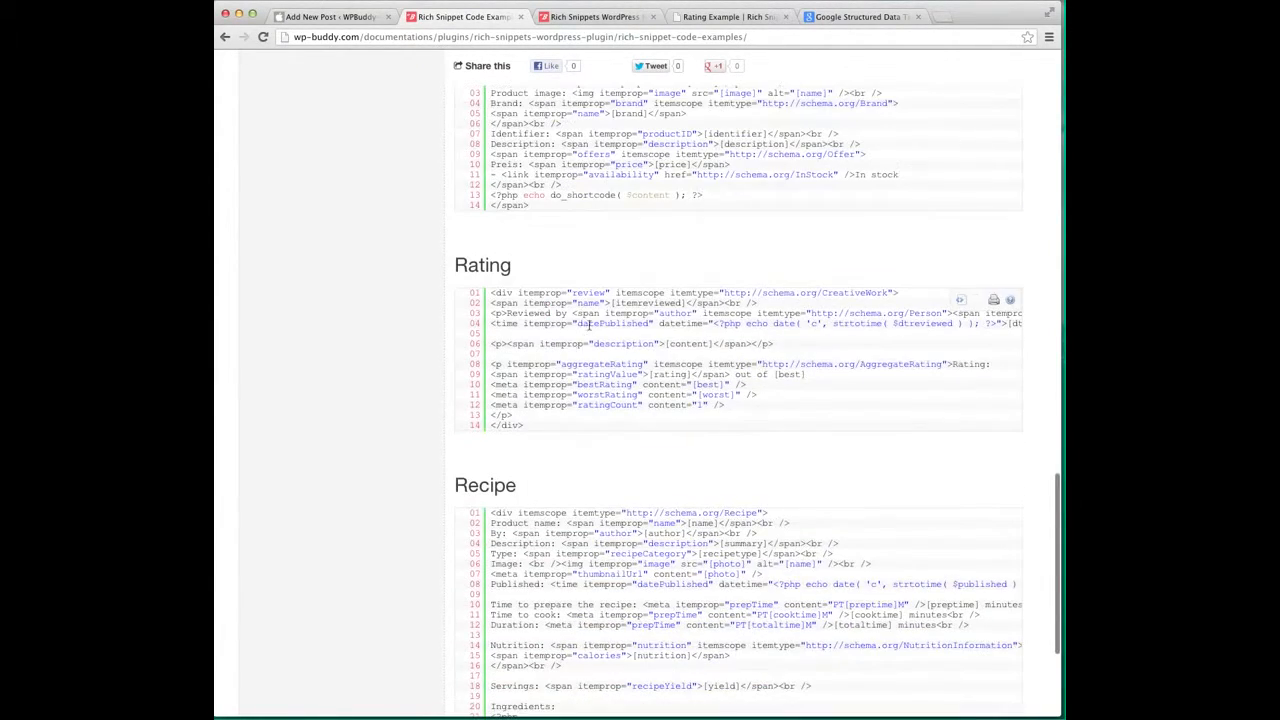
left_click(961, 301)
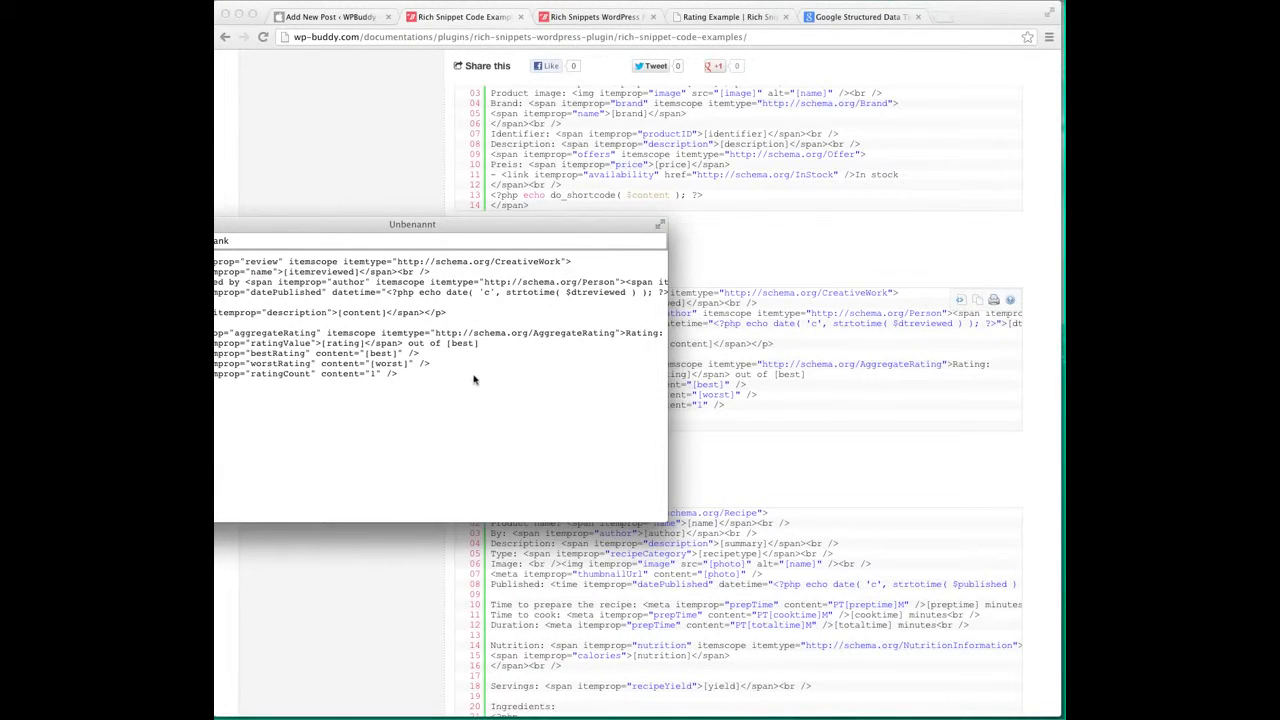
left_click_drag(355, 404, 477, 217)
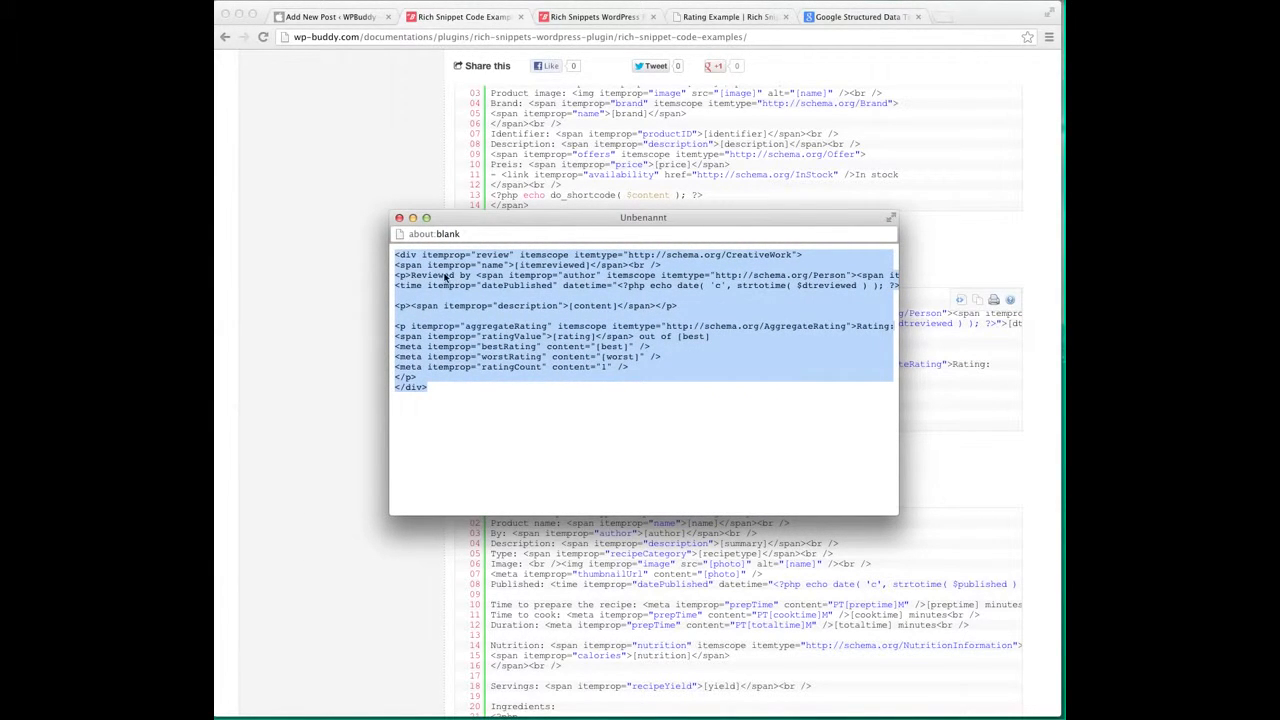
right_click(441, 319)
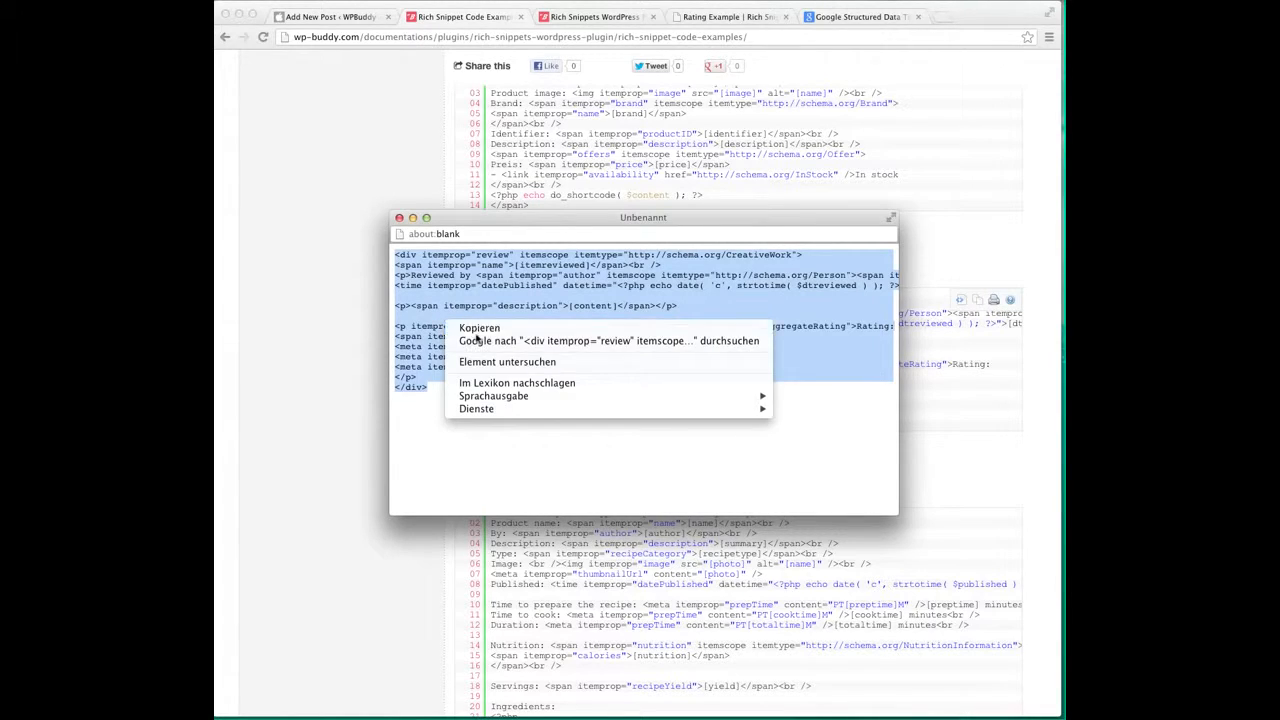
left_click(465, 327)
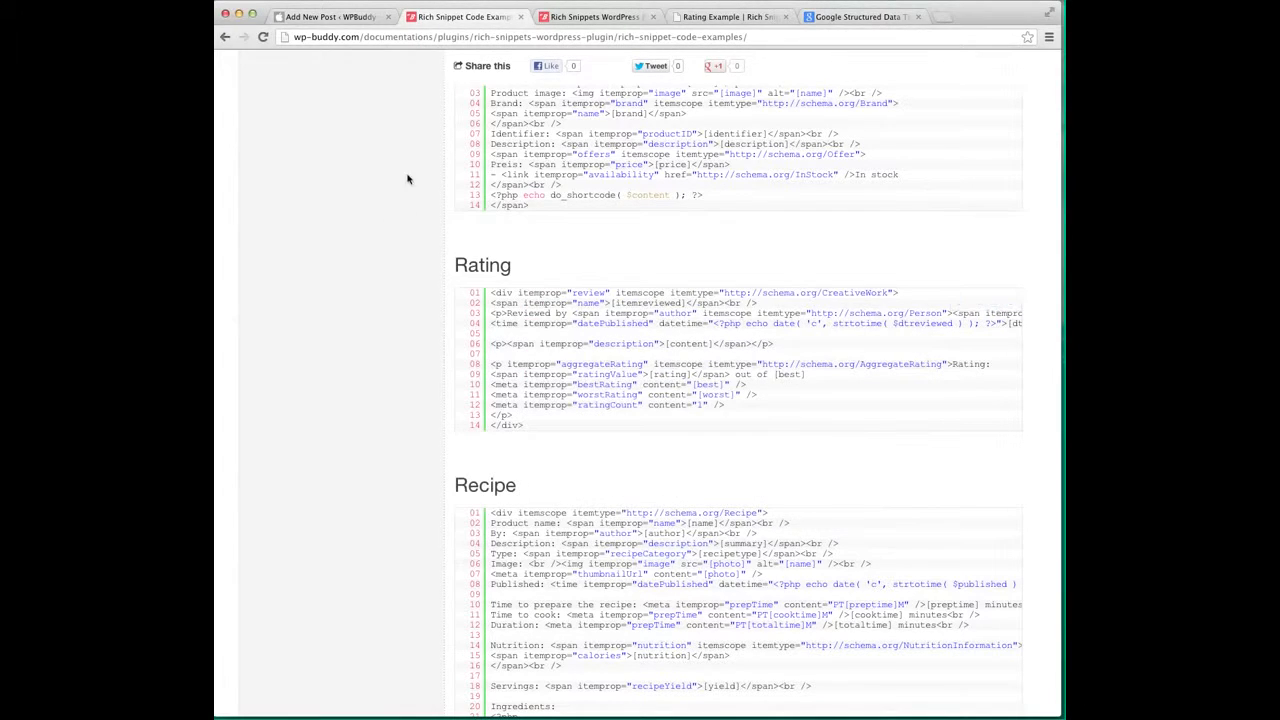
- Paste the copied Rating code into the new shortcode's HTML / PHP Code editor
left_click(345, 20)
right_click(398, 341)
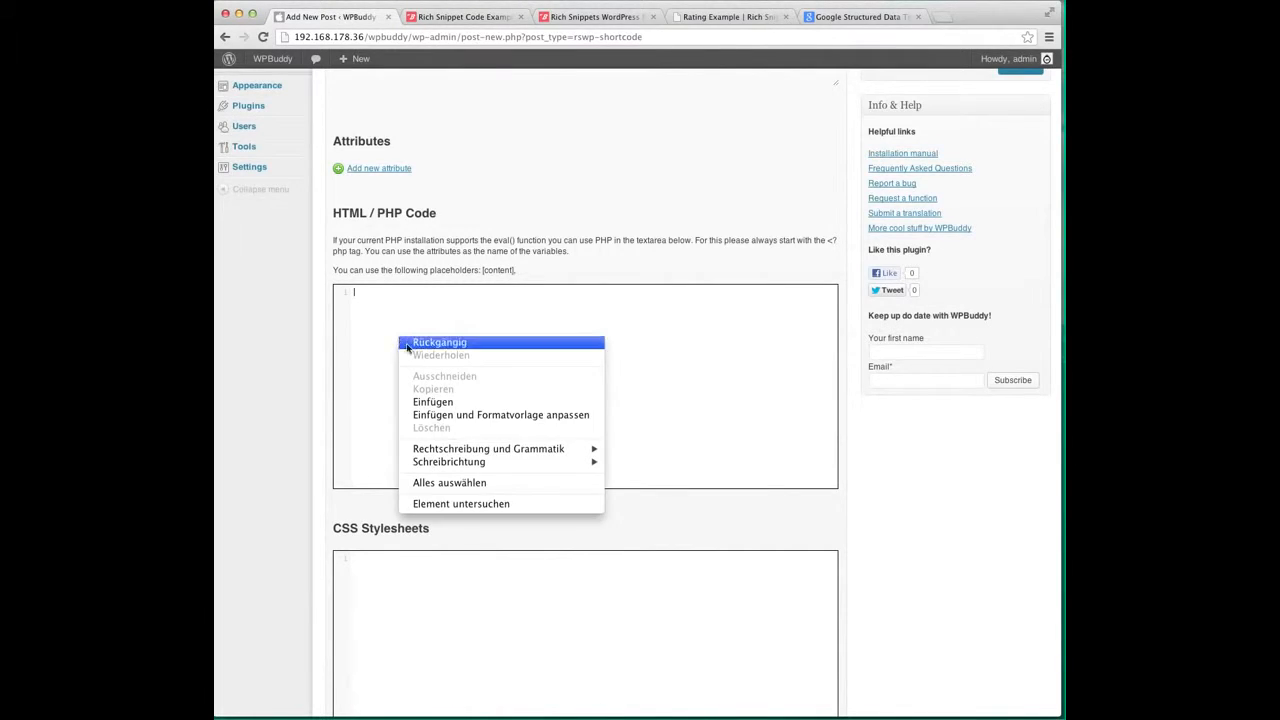
left_click(441, 404)
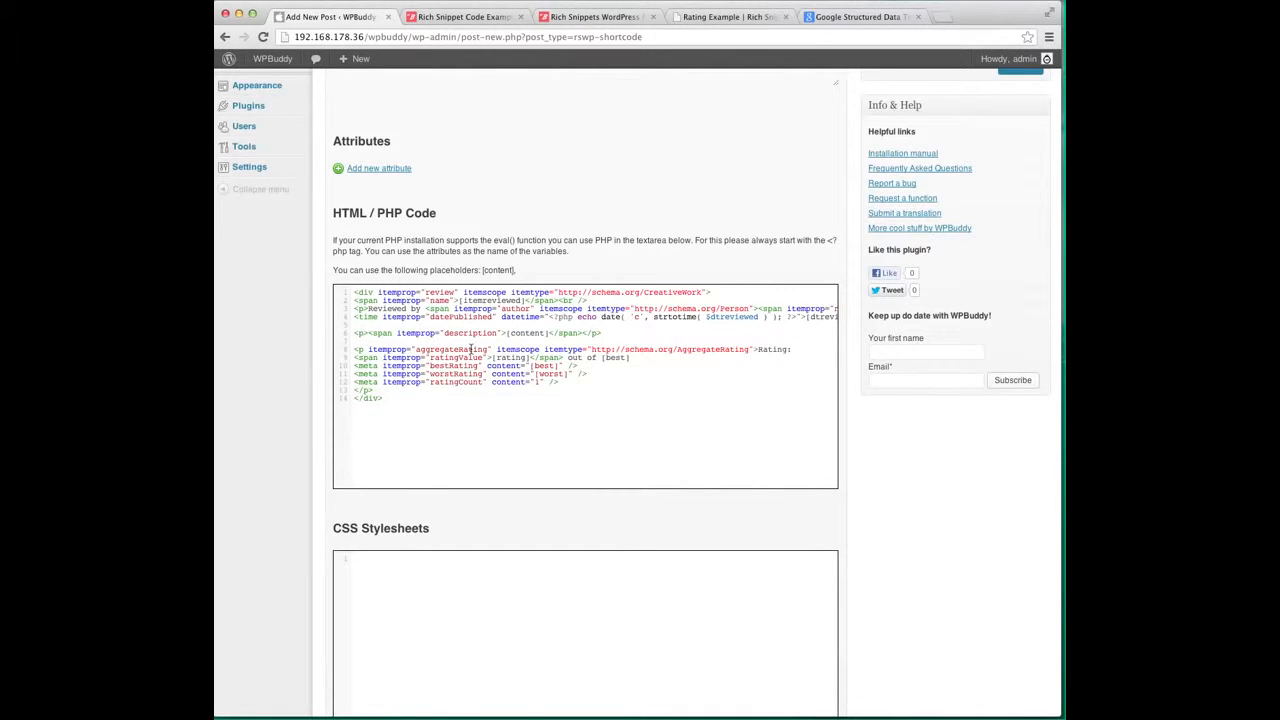
- Add a shortcode attribute named "itemreviewed", copying the name from the placeholder in the code
left_click_drag(458, 300, 526, 302)
left_click(527, 312)
left_click_drag(521, 301, 471, 302)
left_click(368, 170)
key("super+v")
left_click(494, 238)
- Add a second shortcode attribute named "reviewer", copied from the author name placeholder in the code
scroll(647, 347, "right", 5)
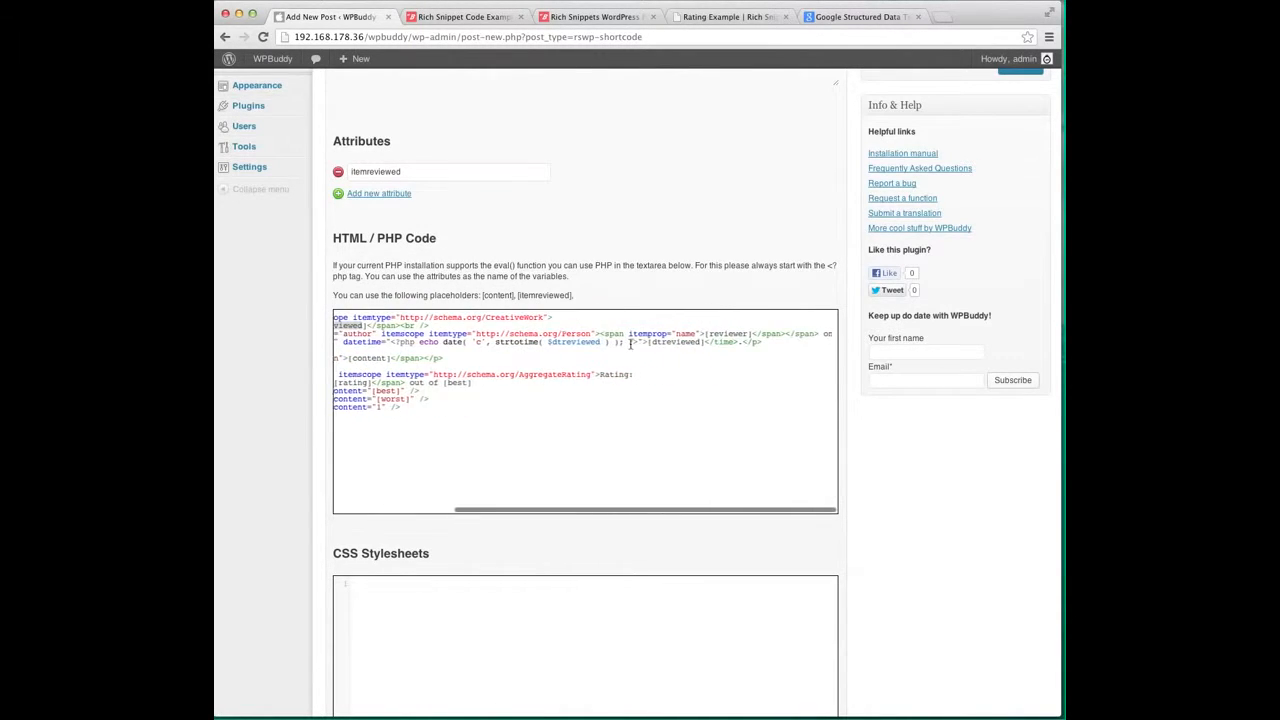
double_click(717, 333)
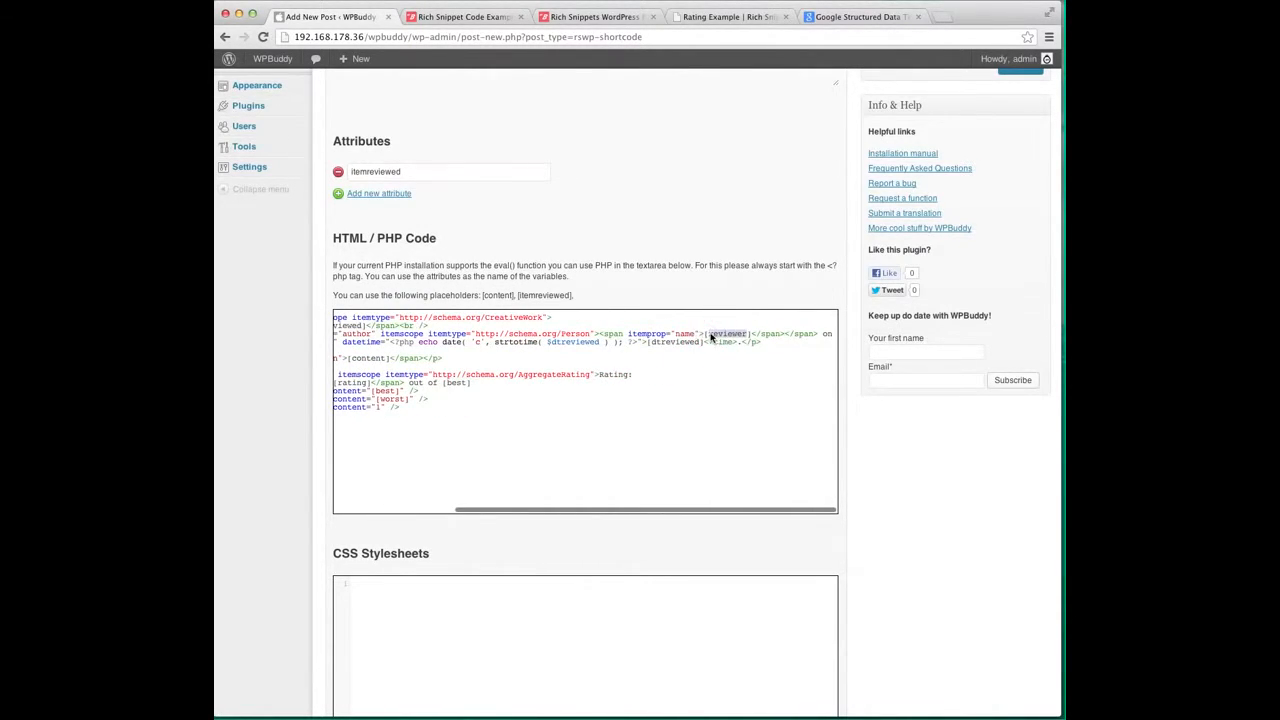
left_click(396, 194)
key("super+v")
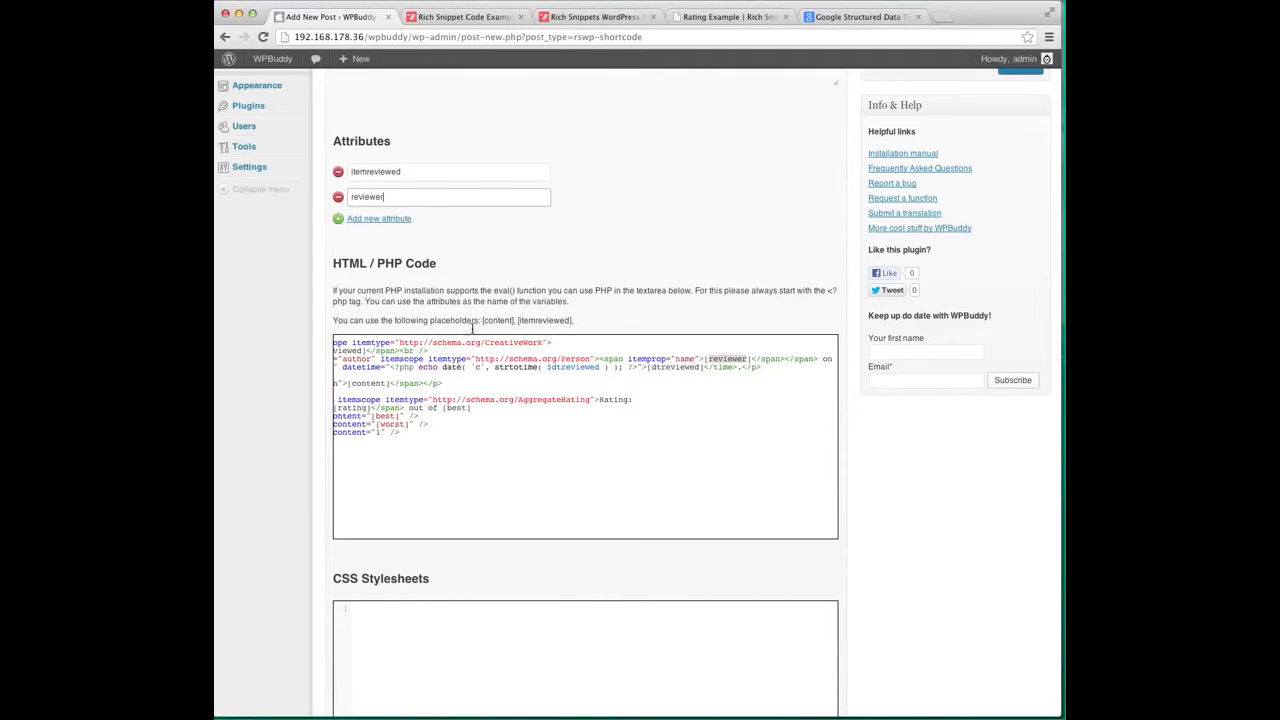
- Add the shortcode attributes "dtreviewed" and "best", copying each name from its placeholder in the code
left_click_drag(700, 366, 652, 367)
left_click(380, 219)
key("super+v")
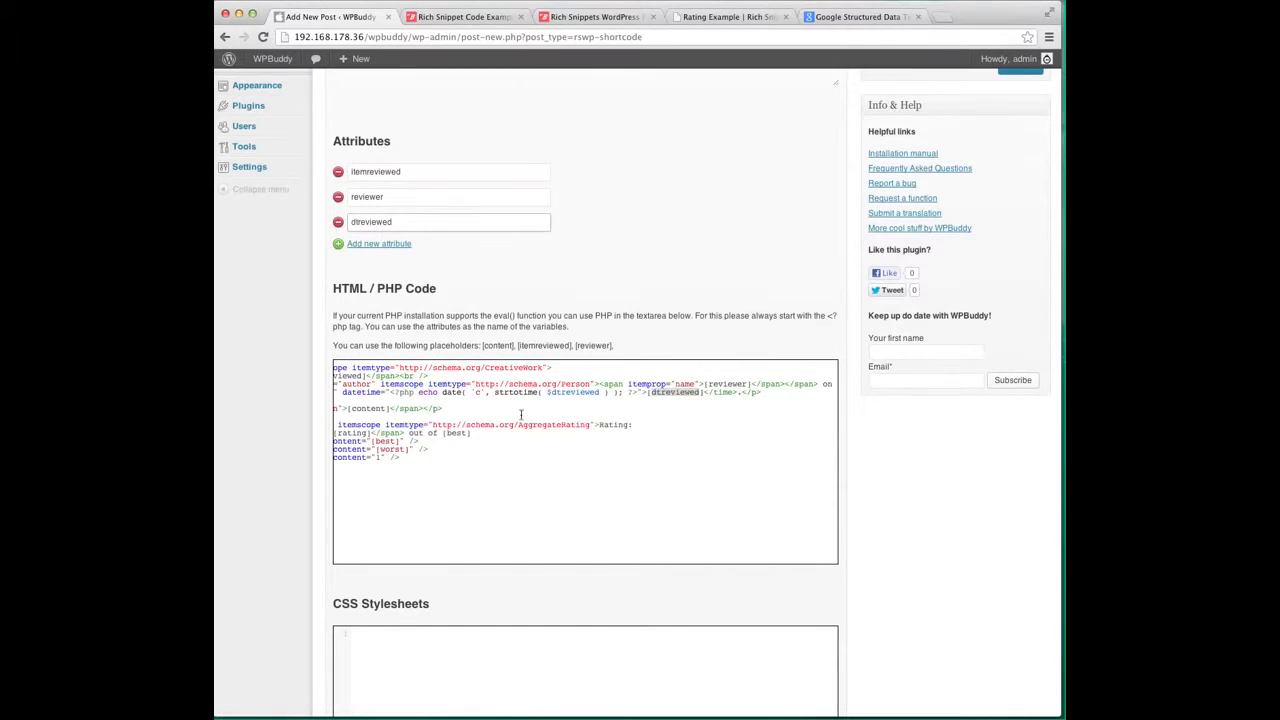
left_click(463, 440)
double_click(453, 433)
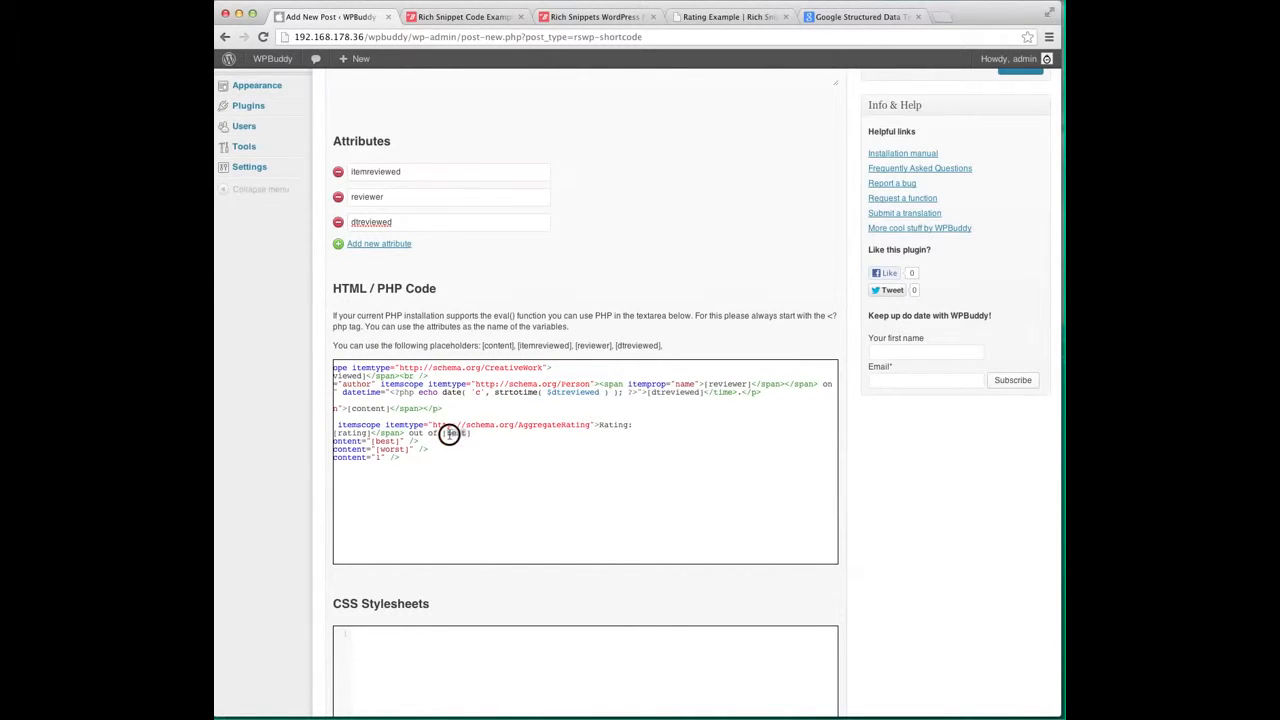
left_click(377, 245)
key("super+v")
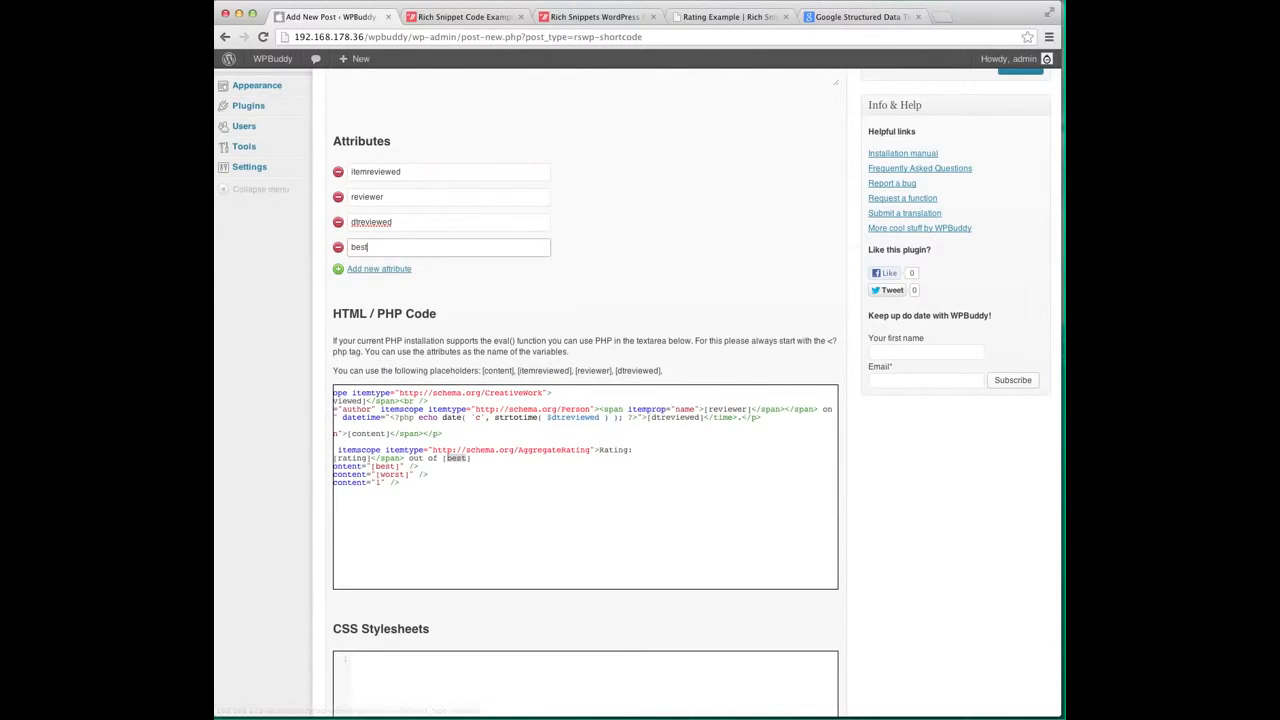
- Add the shortcode attributes "worst" and "rating", copying each name from its placeholder in the code
left_click_drag(408, 474, 380, 474)
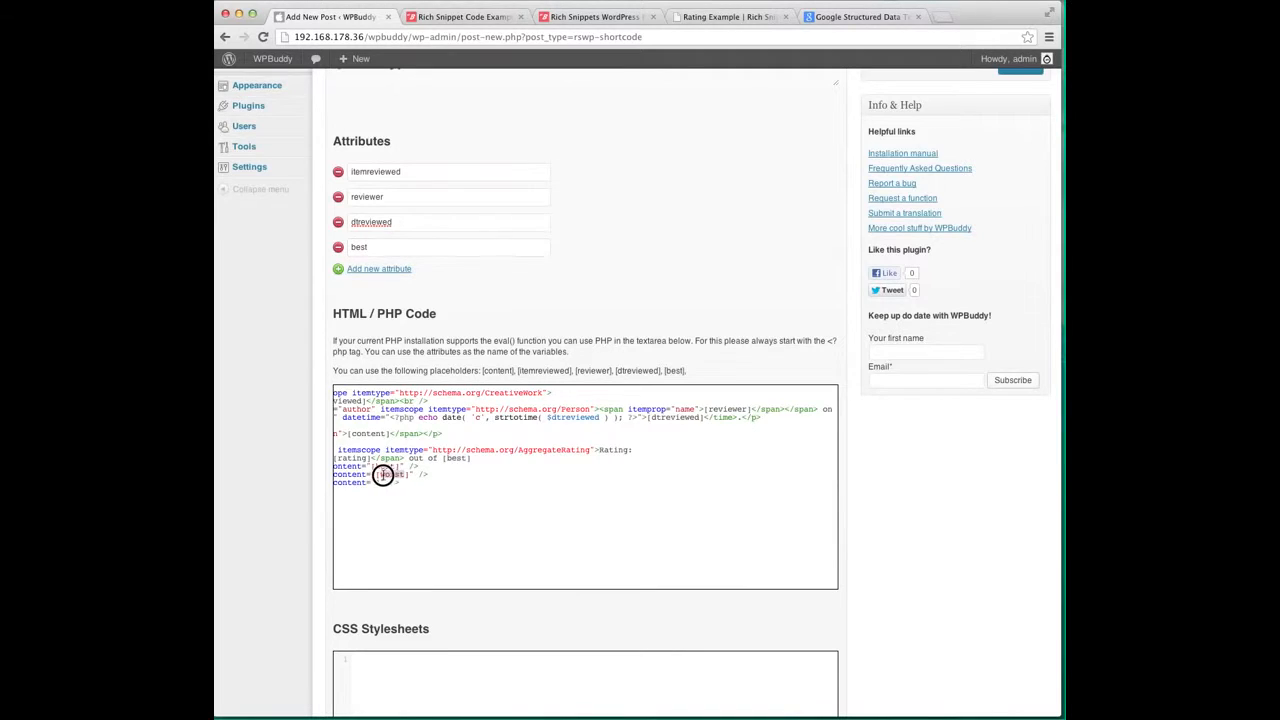
left_click(368, 275)
key("super+v")
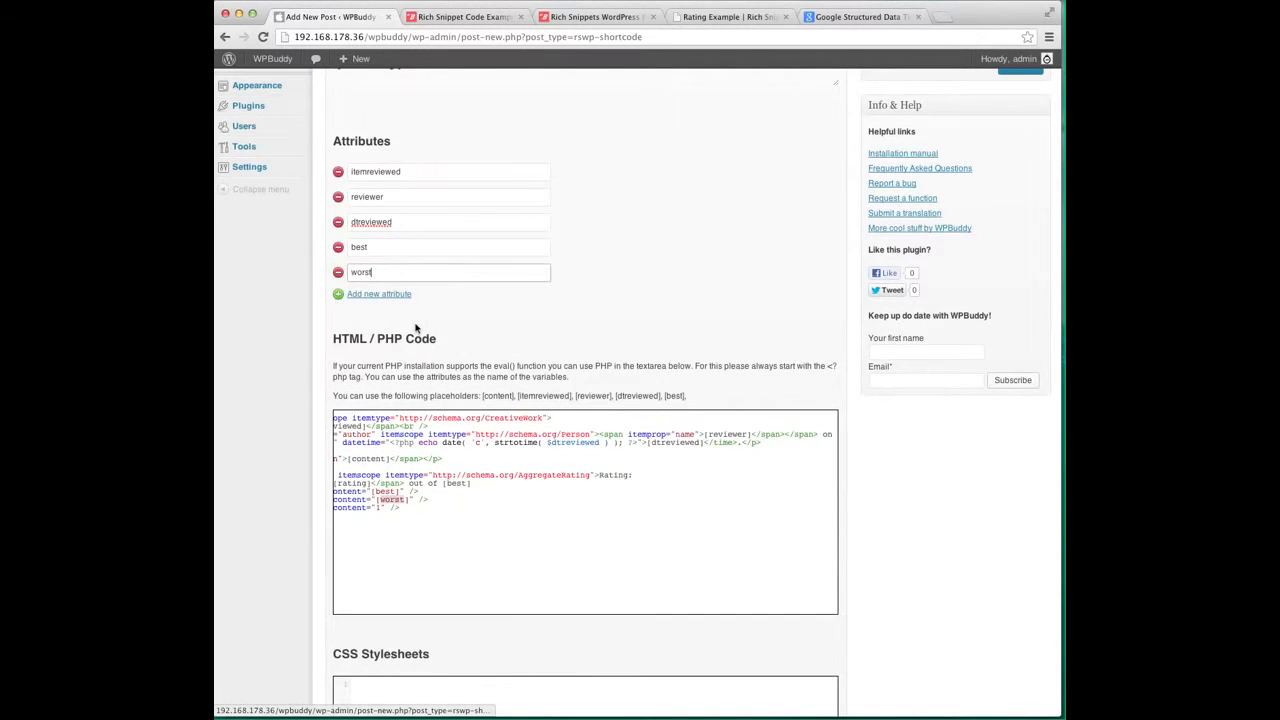
scroll(435, 418, "left", 2)
left_click_drag(404, 483, 372, 483)
key("super+c")
left_click(379, 294)
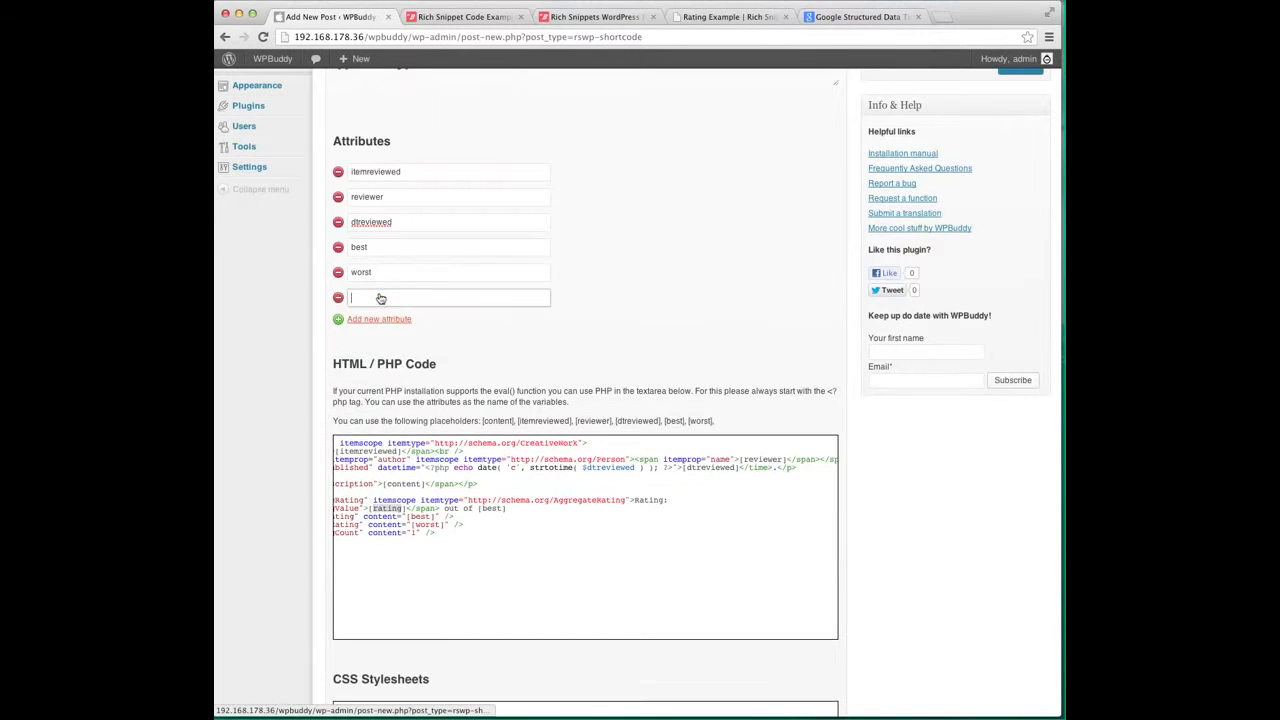
key("super+v")
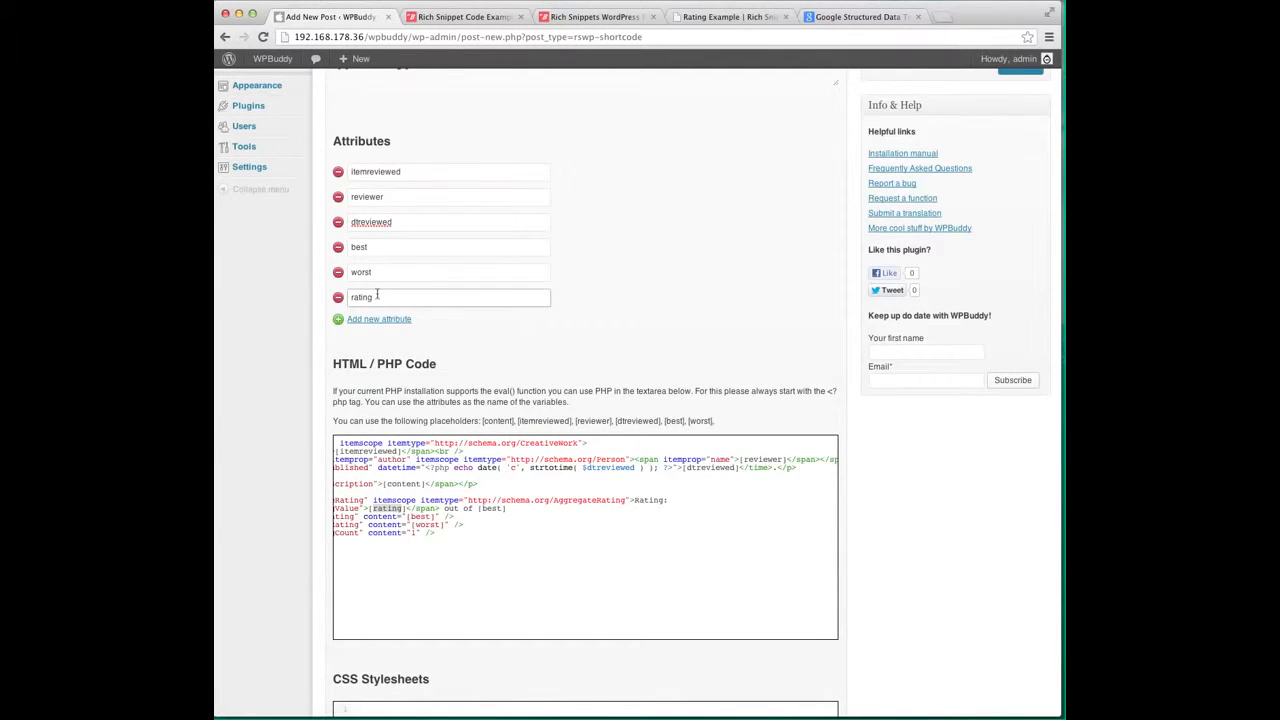
- Check the generated usage line against the attribute list and publish the Rating shortcode
scroll(385, 292, "up", 3)
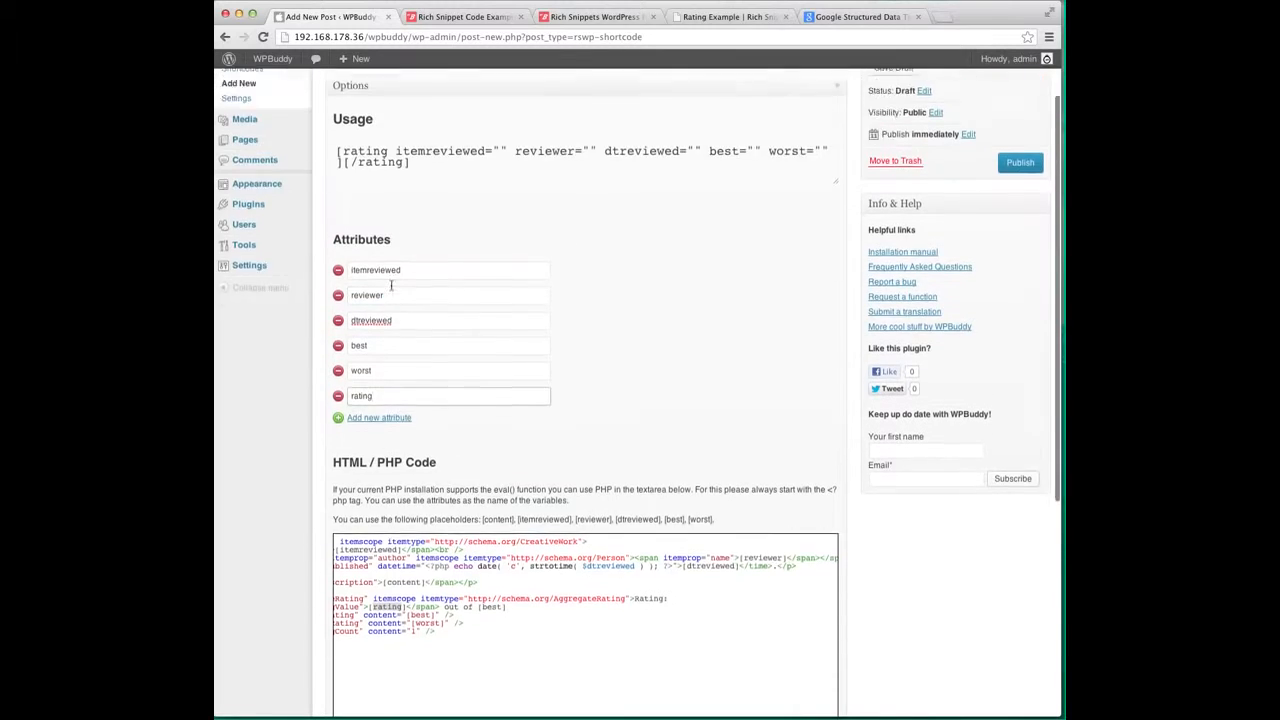
left_click(574, 258)
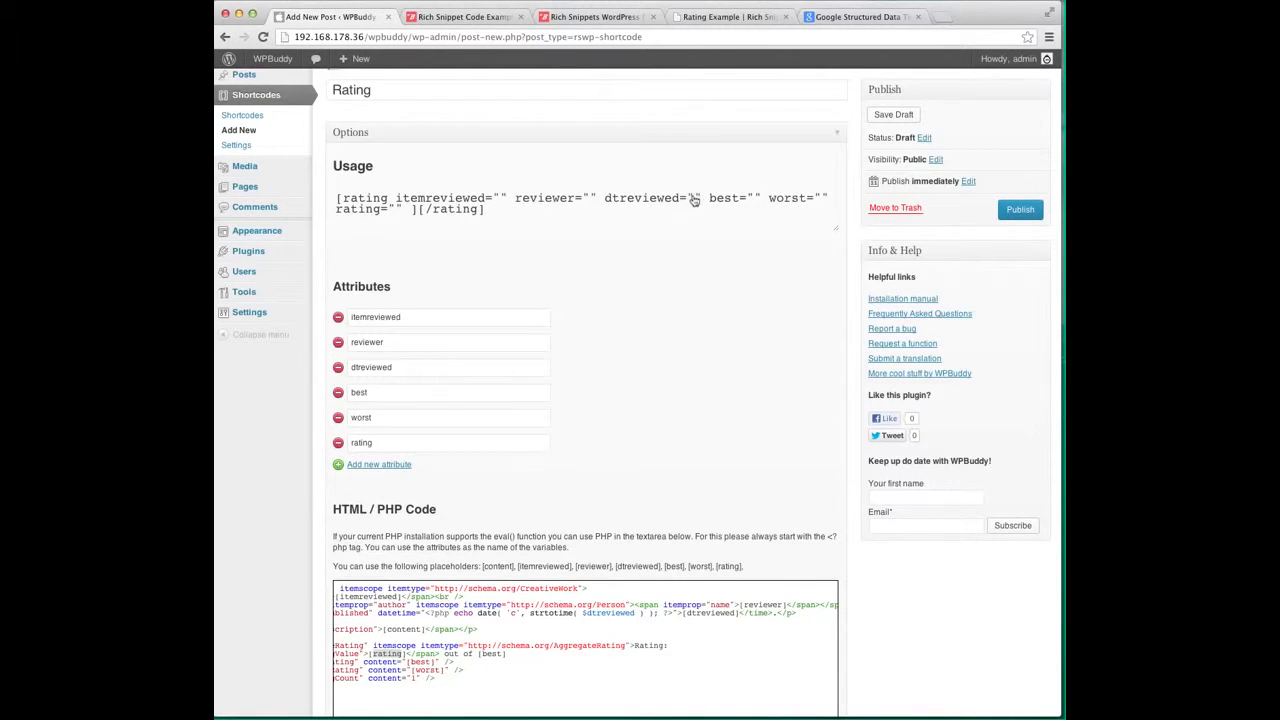
scroll(706, 222, "down", 1)
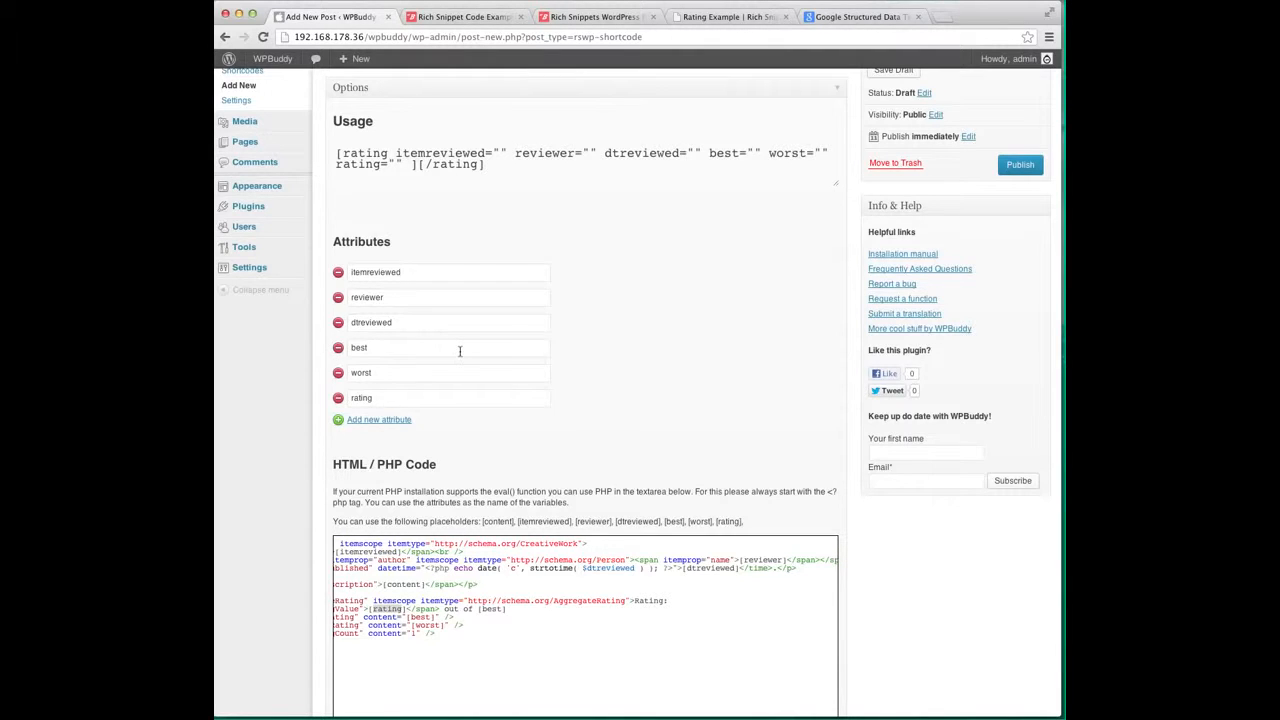
scroll(460, 350, "down", 1)
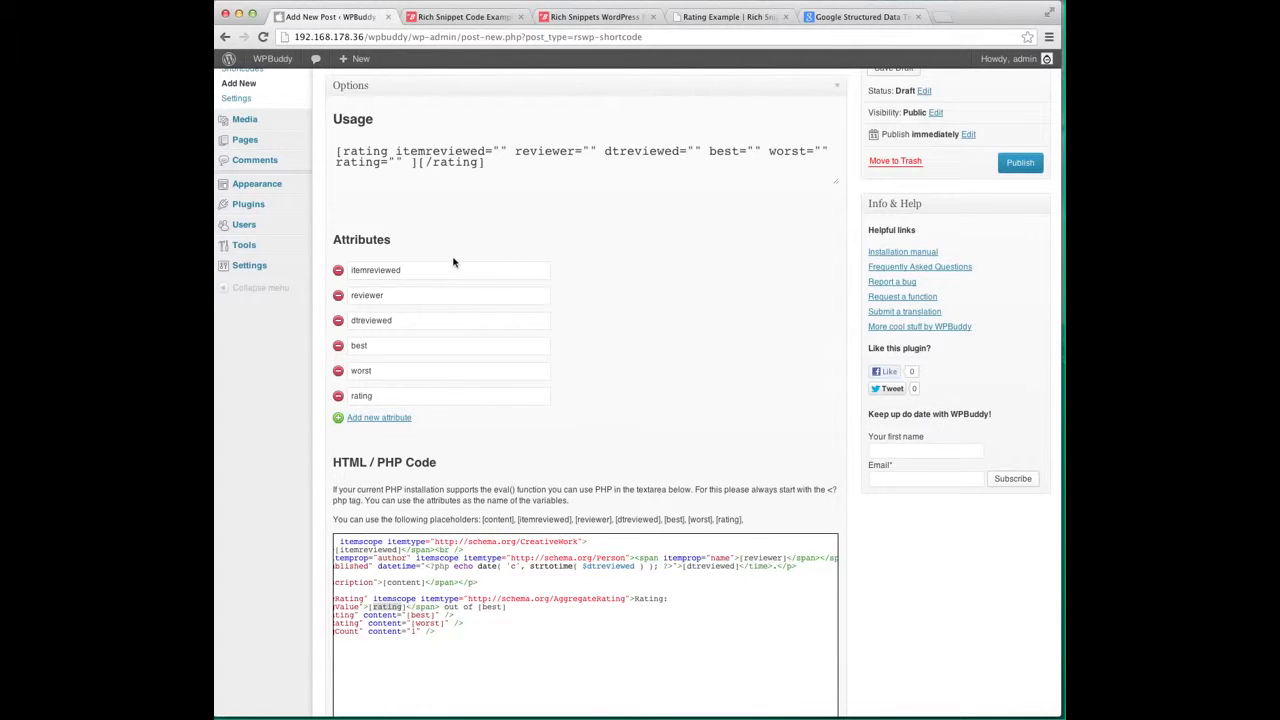
scroll(454, 262, "up", 1)
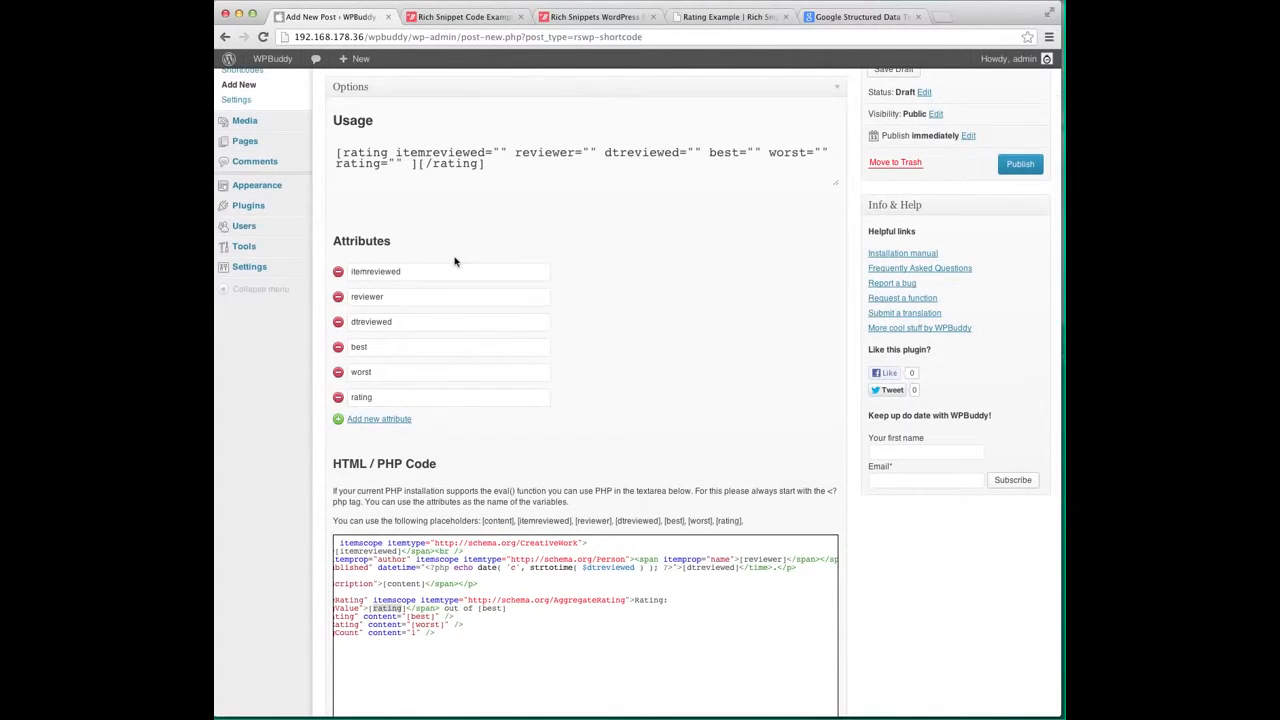
left_click(1018, 168)
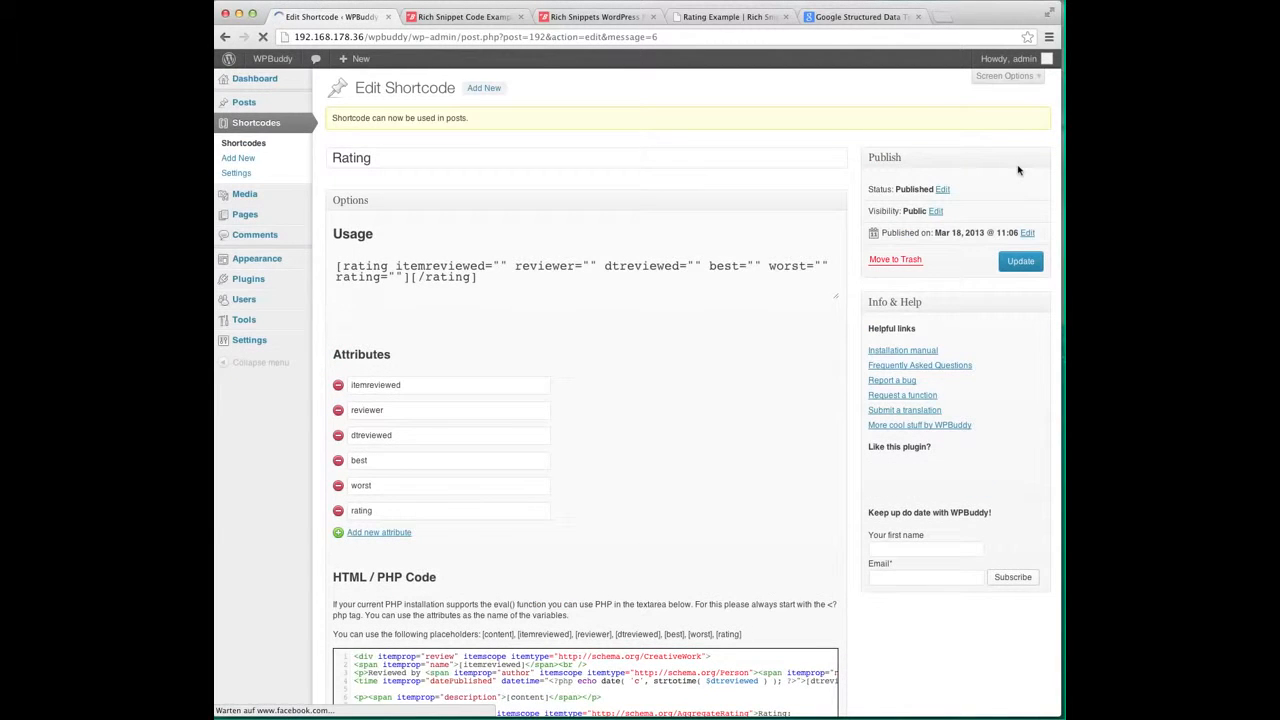
- Copy the complete rating shortcode from the Usage section
left_click(497, 286)
left_click_drag(497, 286, 336, 265)
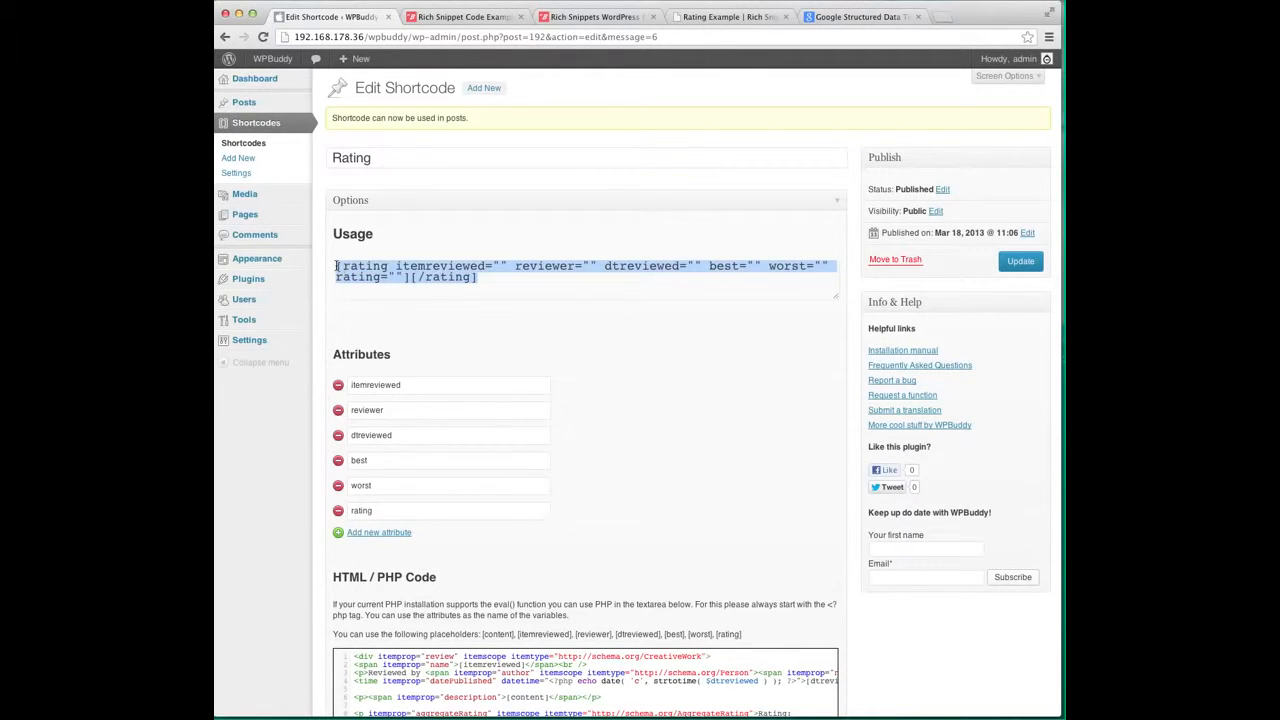
right_click(401, 277)
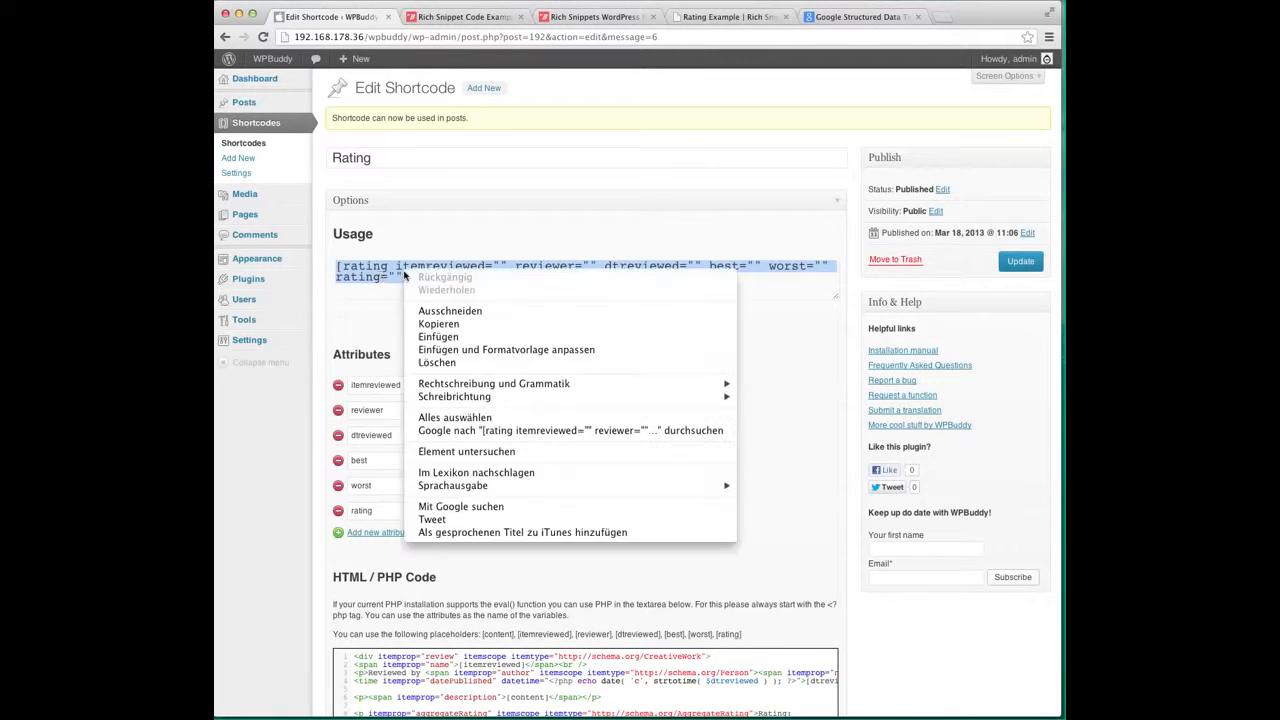
left_click(438, 325)
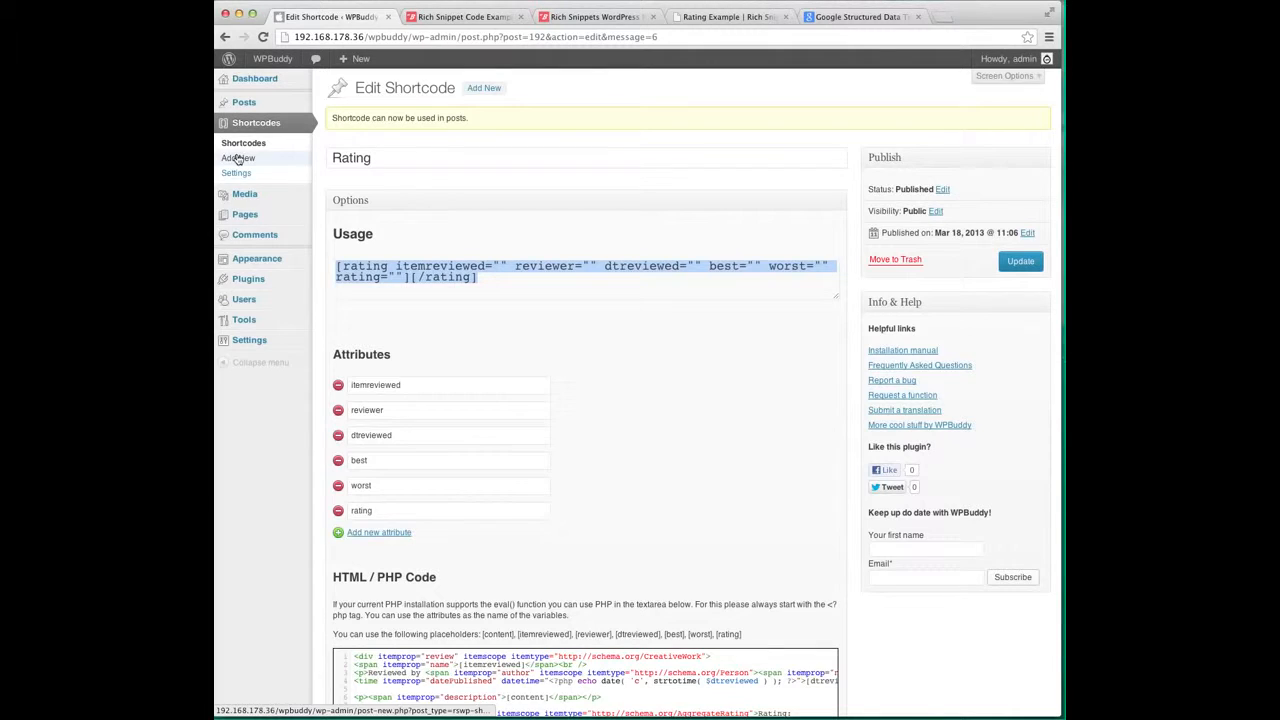
- Create a new page in a separate browser tab and title it "A cup of tea"
mouse_move(251, 214)
right_click(338, 231)
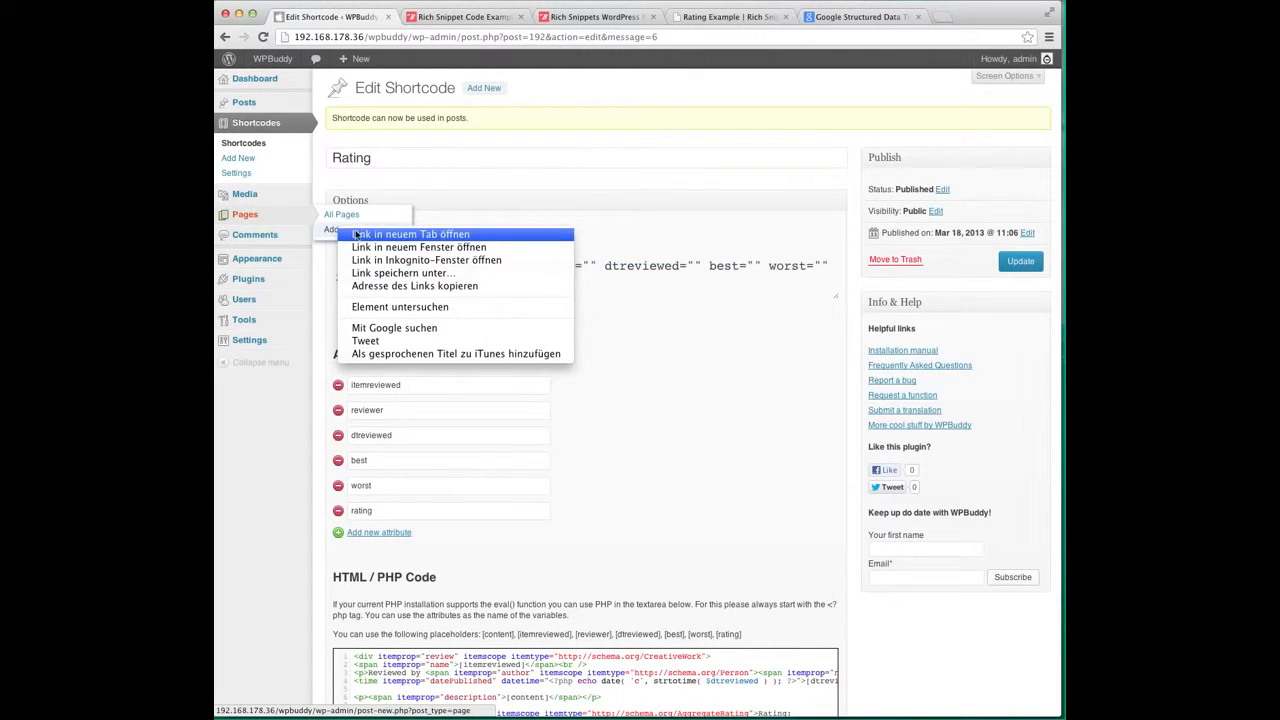
left_click(356, 234)
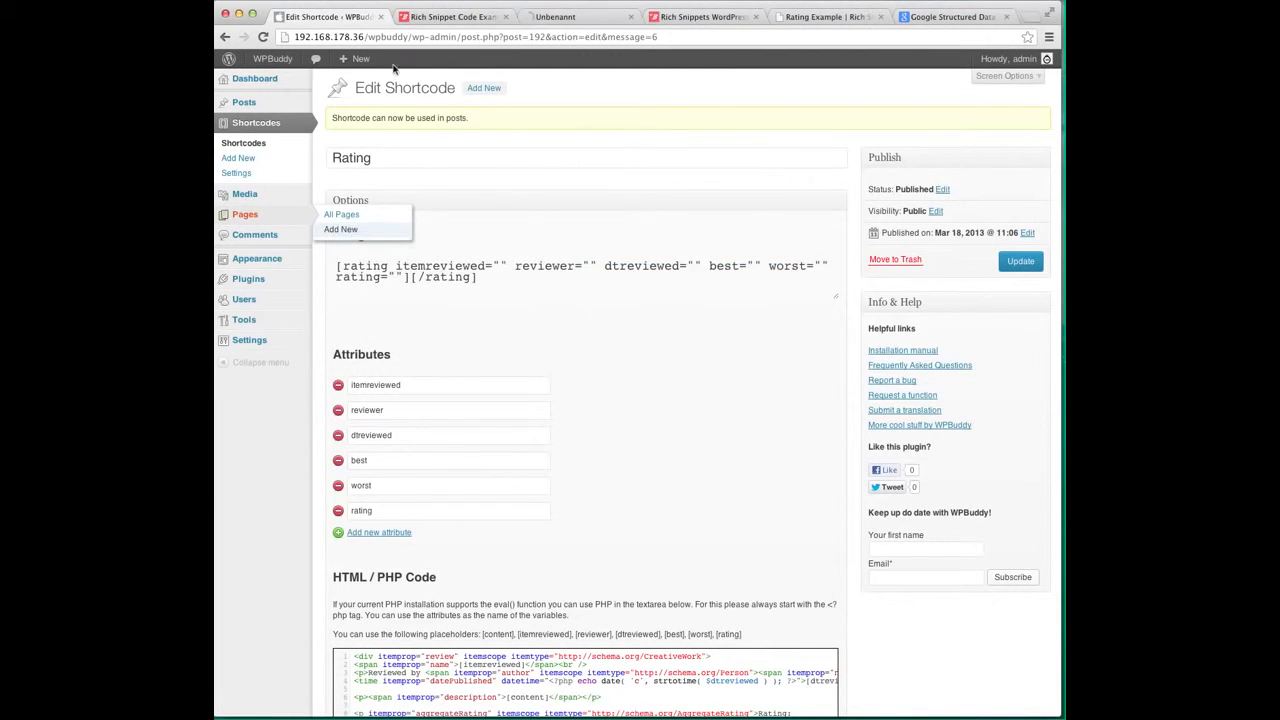
left_click(562, 20)
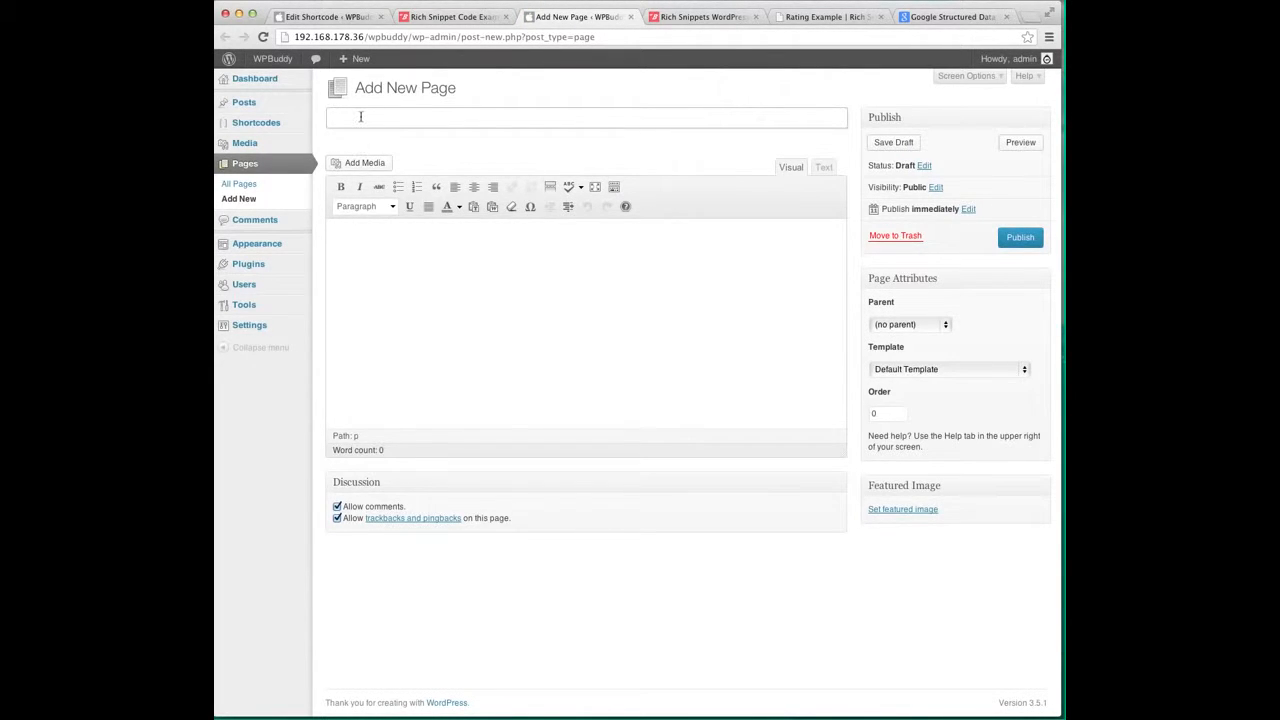
type("A cup of tea")
- Paste the rating shortcode into the page body and set itemreviewed to "A cup of tea" and reviewer to "WP-Buddy"
left_click(466, 270)
key("super+v")
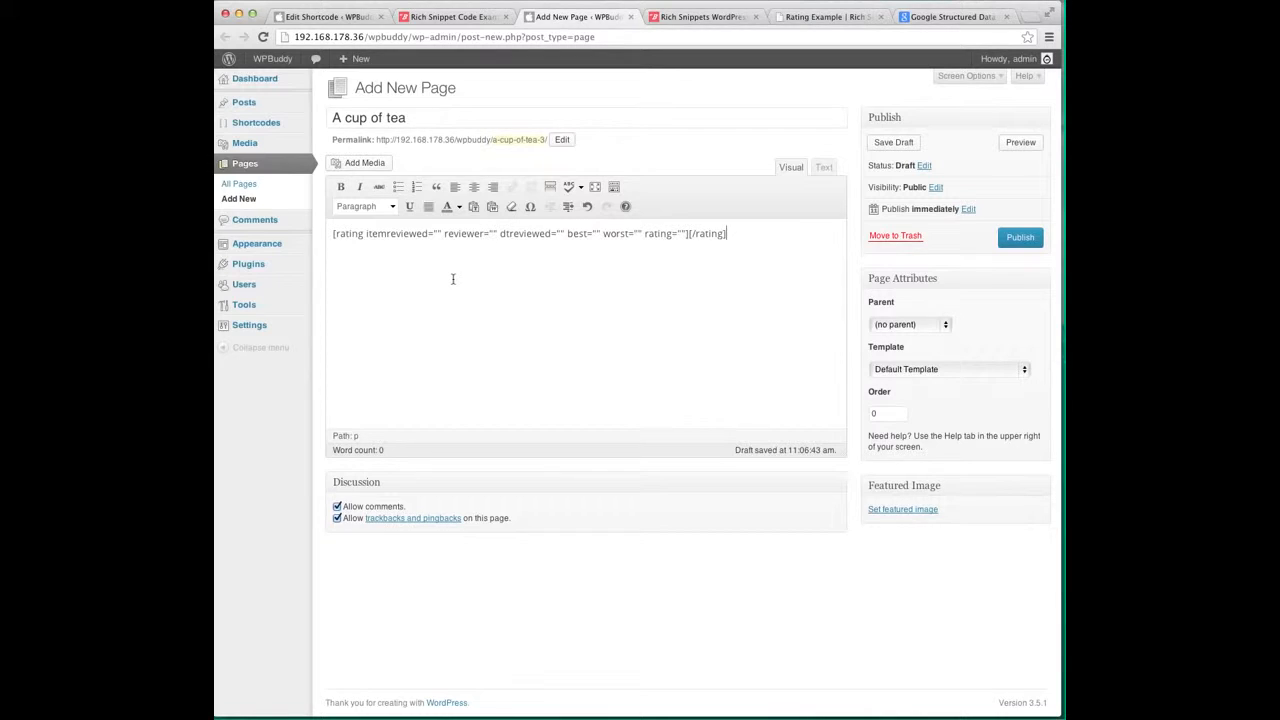
left_click(436, 234)
type("A cup of tea")
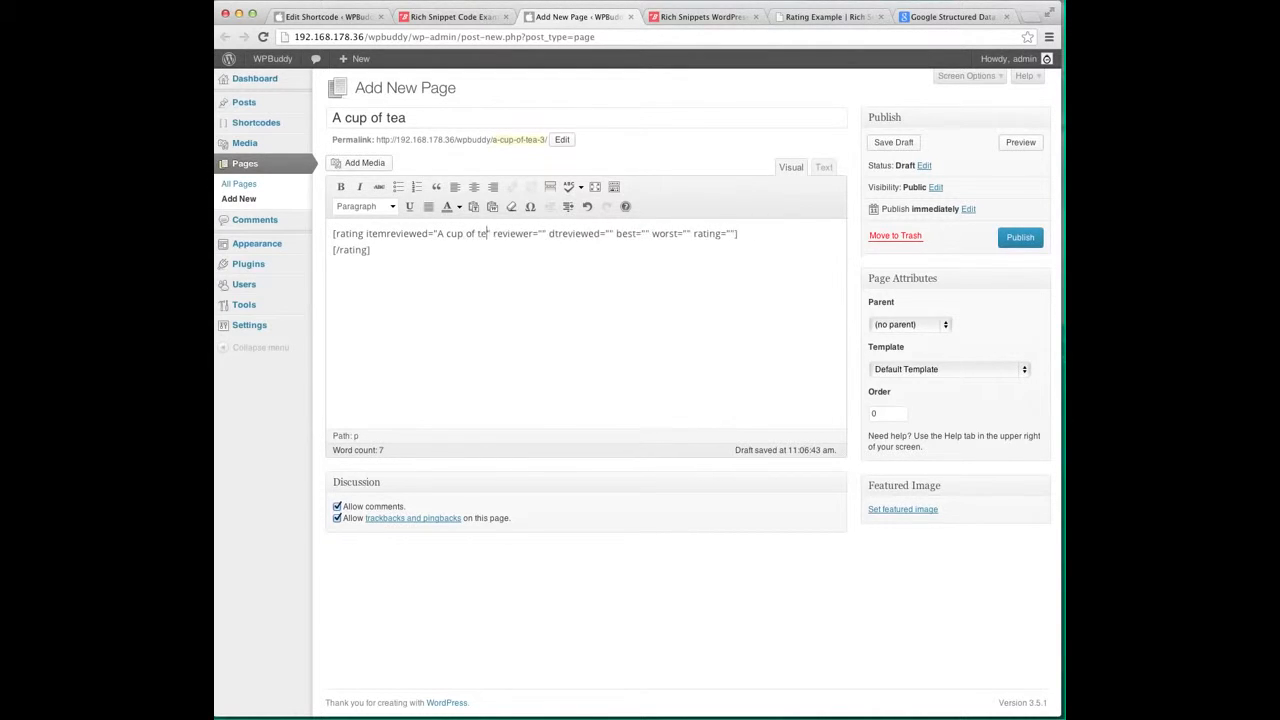
left_click(548, 234)
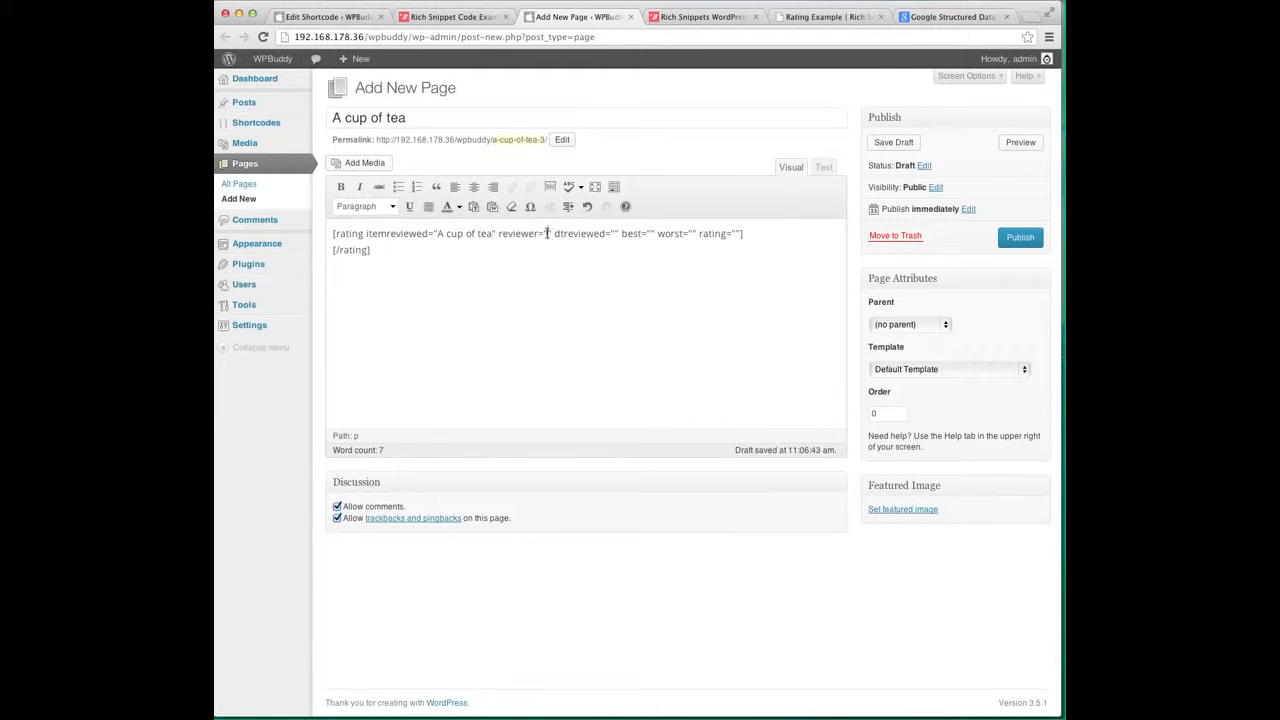
type("WP-Buddy")
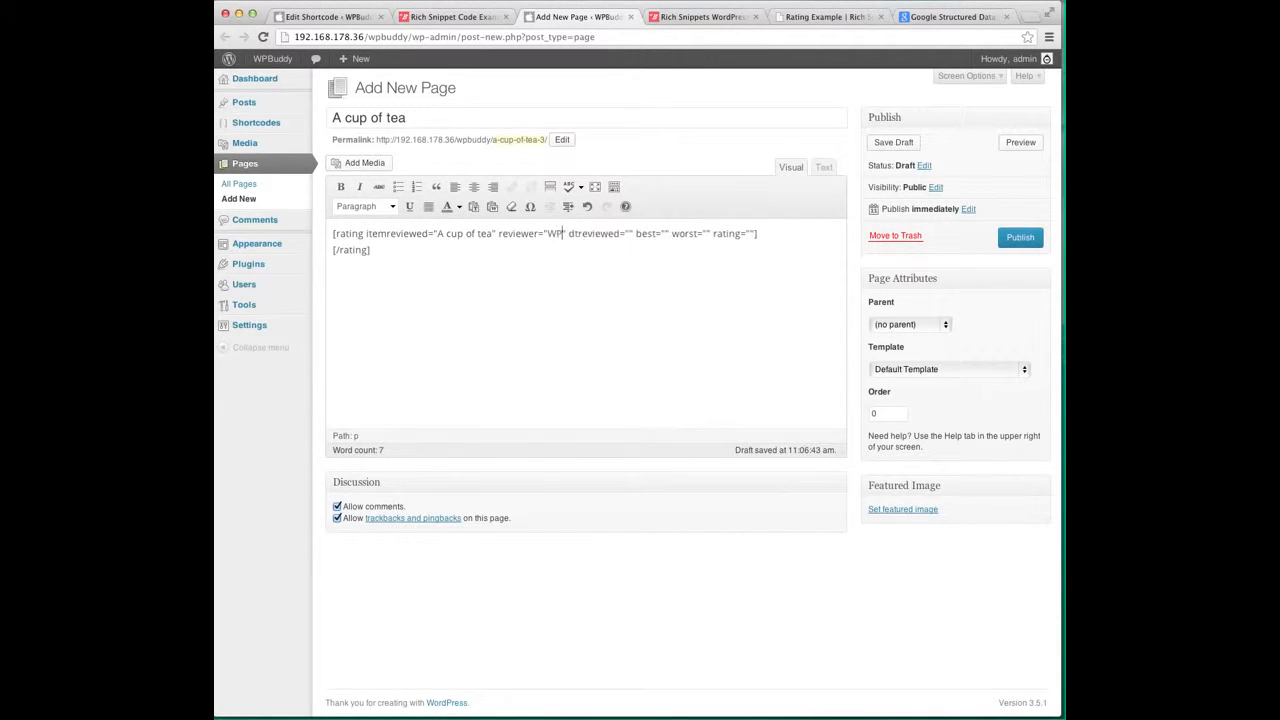
- Set the shortcode's dtreviewed to "2013-03-18", best to "10", worst to "0" and rating to "7"
left_click(661, 233)
type("2013-")
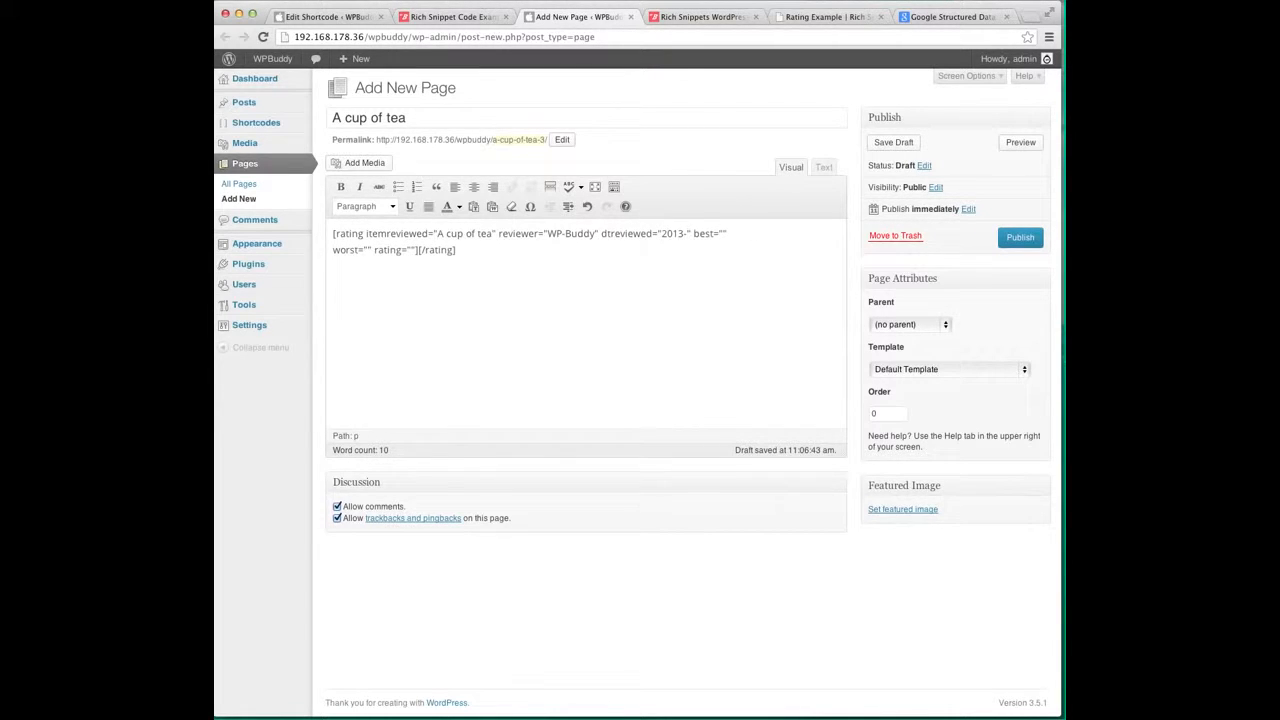
type("03-18")
type("10")
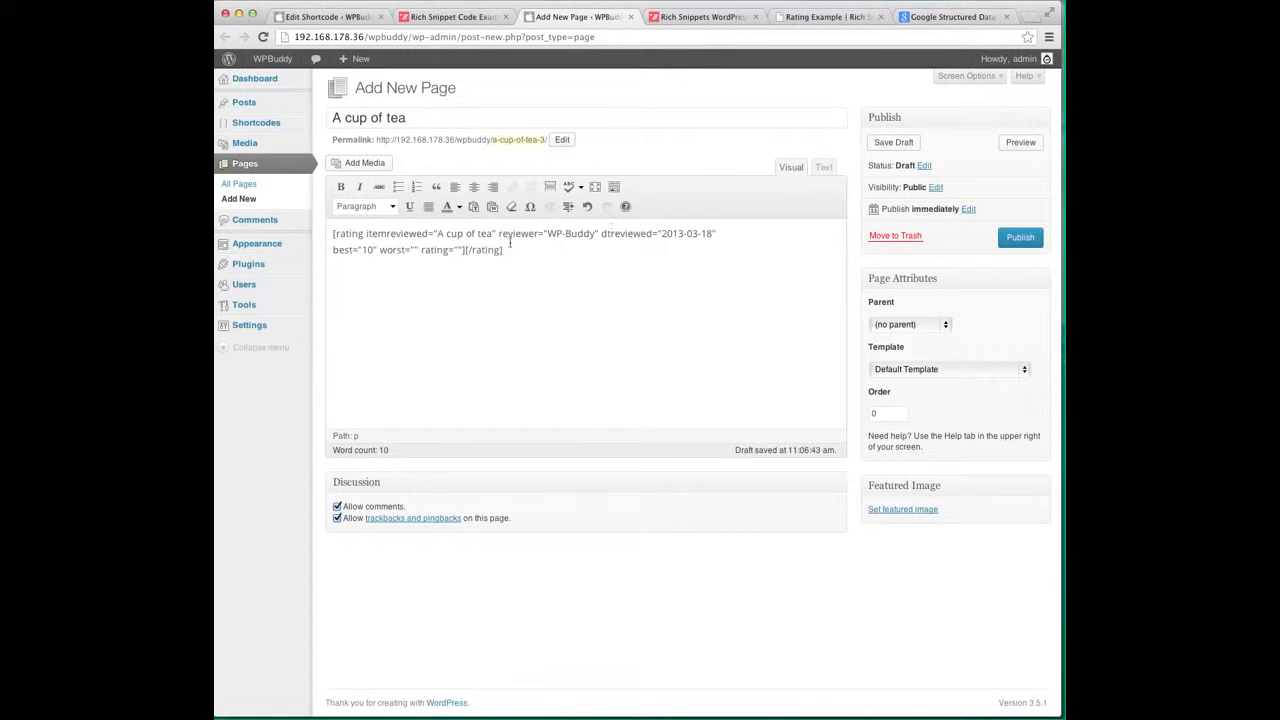
left_click(415, 250)
type("0")
left_click(465, 250)
type("7")
- Write "This cup of tea was amazing!" on its own line between the opening and closing rating tags and publish the page
key("Return")
left_click(492, 253)
key("Return")
type("This")
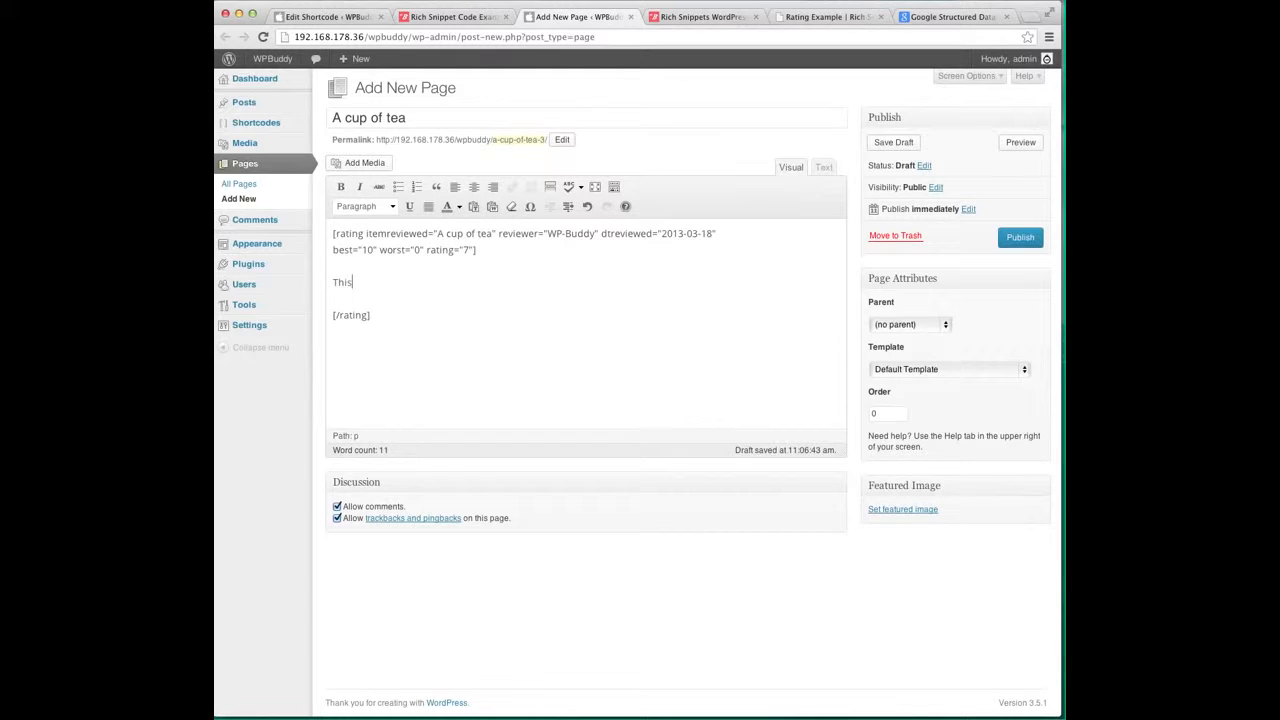
type(" cup of tea was amazing!")
left_click(1018, 239)
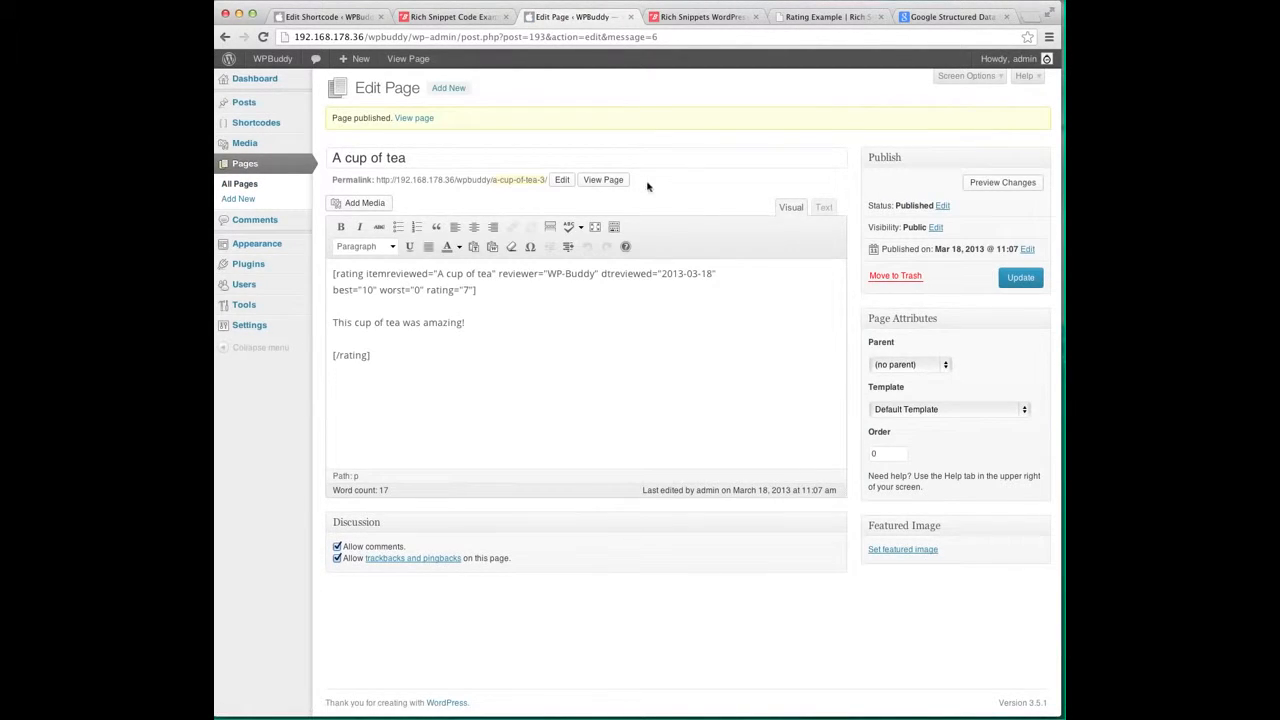
left_click(930, 24)
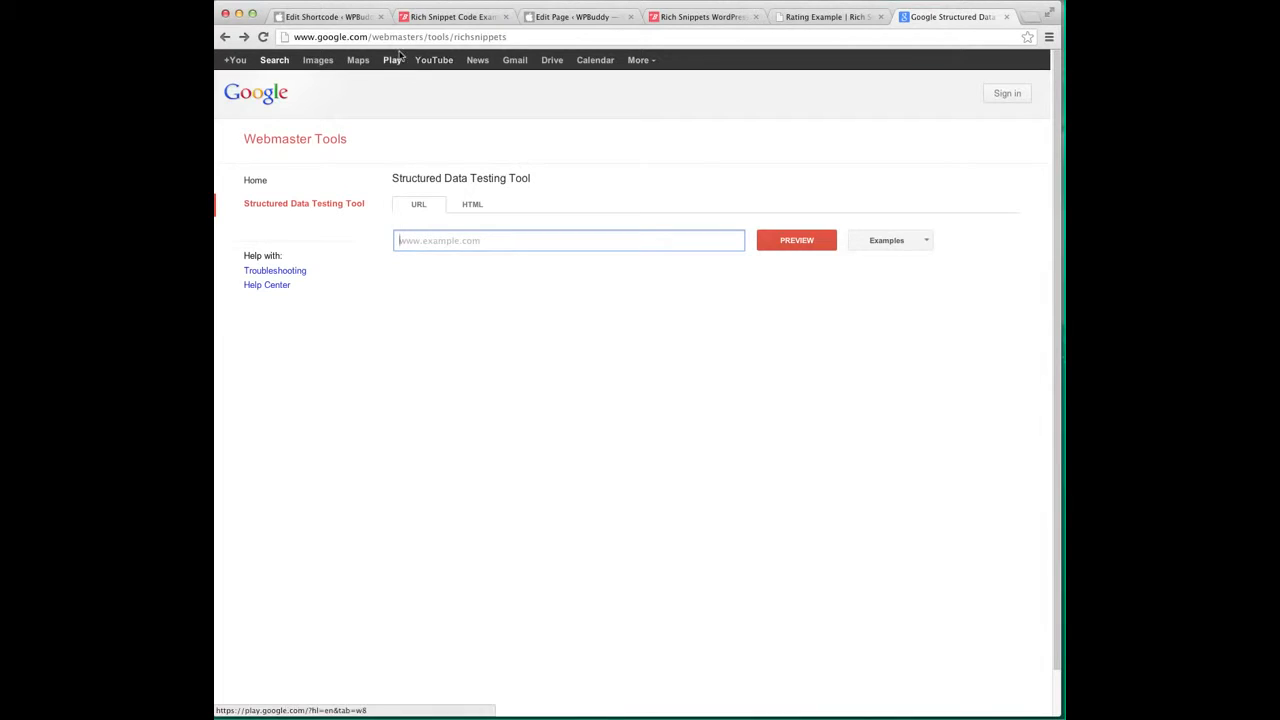
left_click(310, 37)
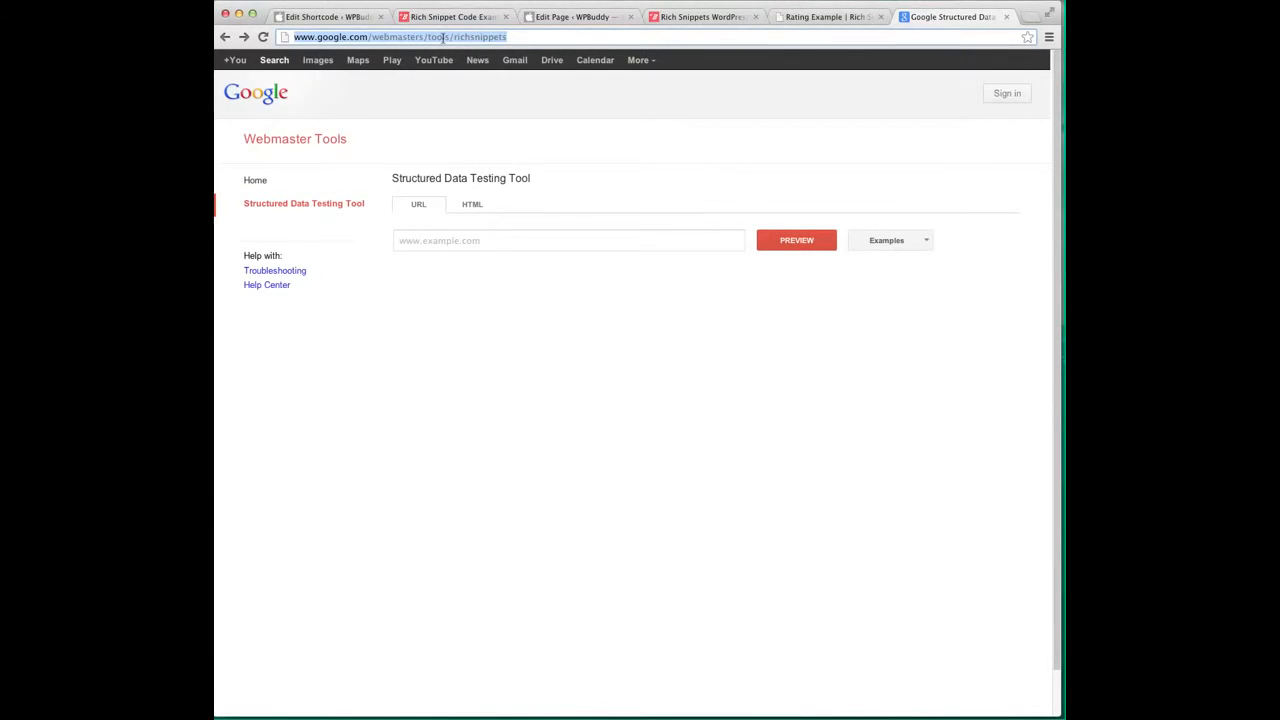
left_click(502, 241)
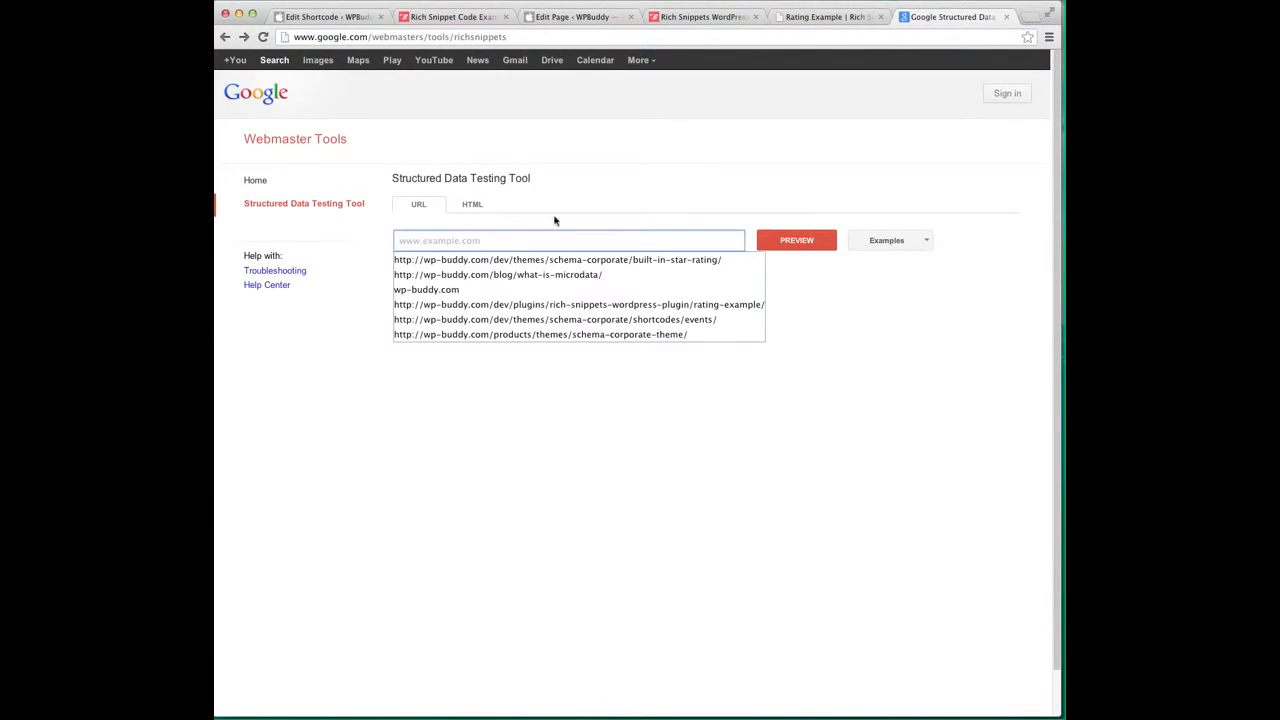
left_click(700, 17)
left_click(810, 18)
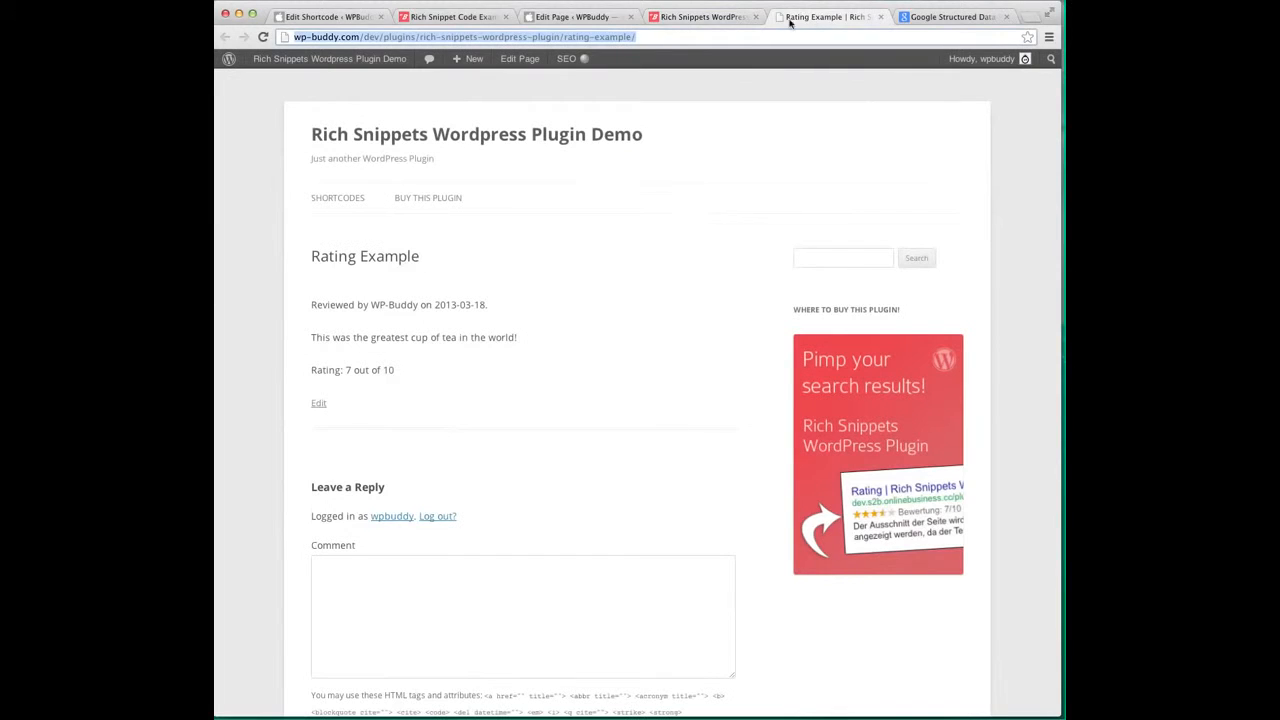
left_click(924, 20)
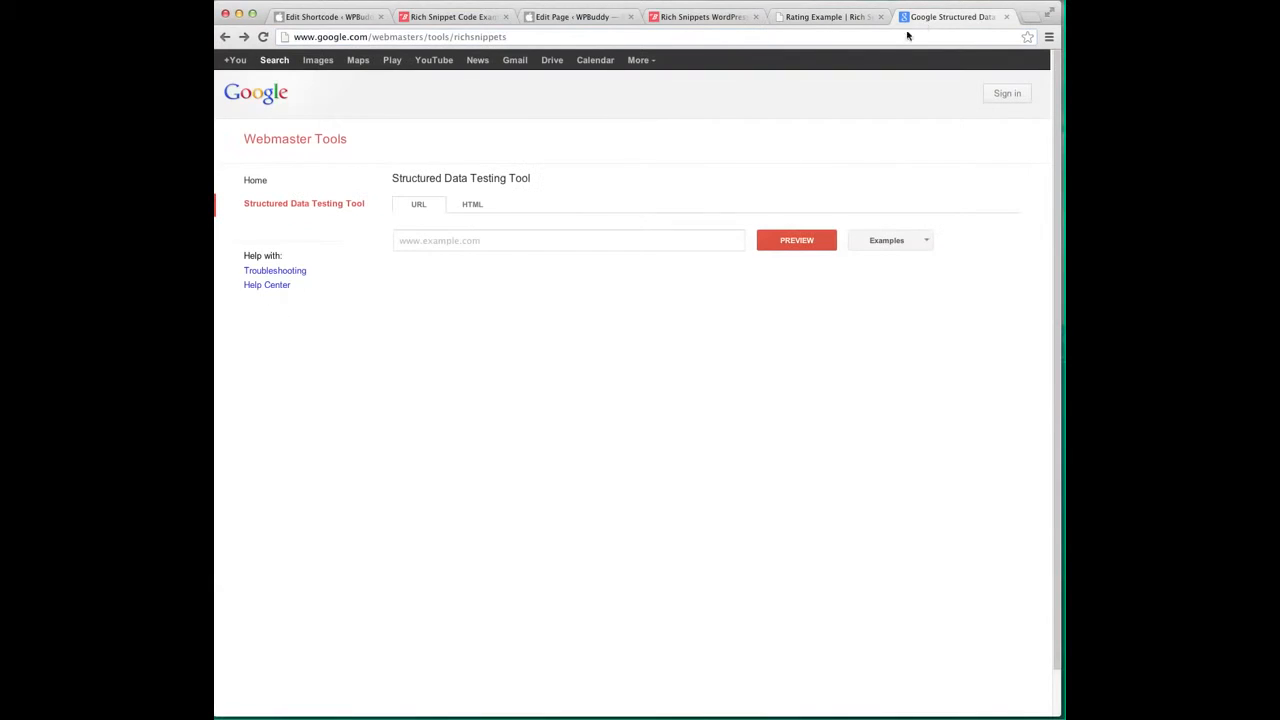
type("http://wp-buddy.com/dev/plugins/rich-snippets-wordpress-plugin/rating-example/")
- Run the preview for the Rating Example page and examine its search result snippet and extracted structured data
left_click(680, 265)
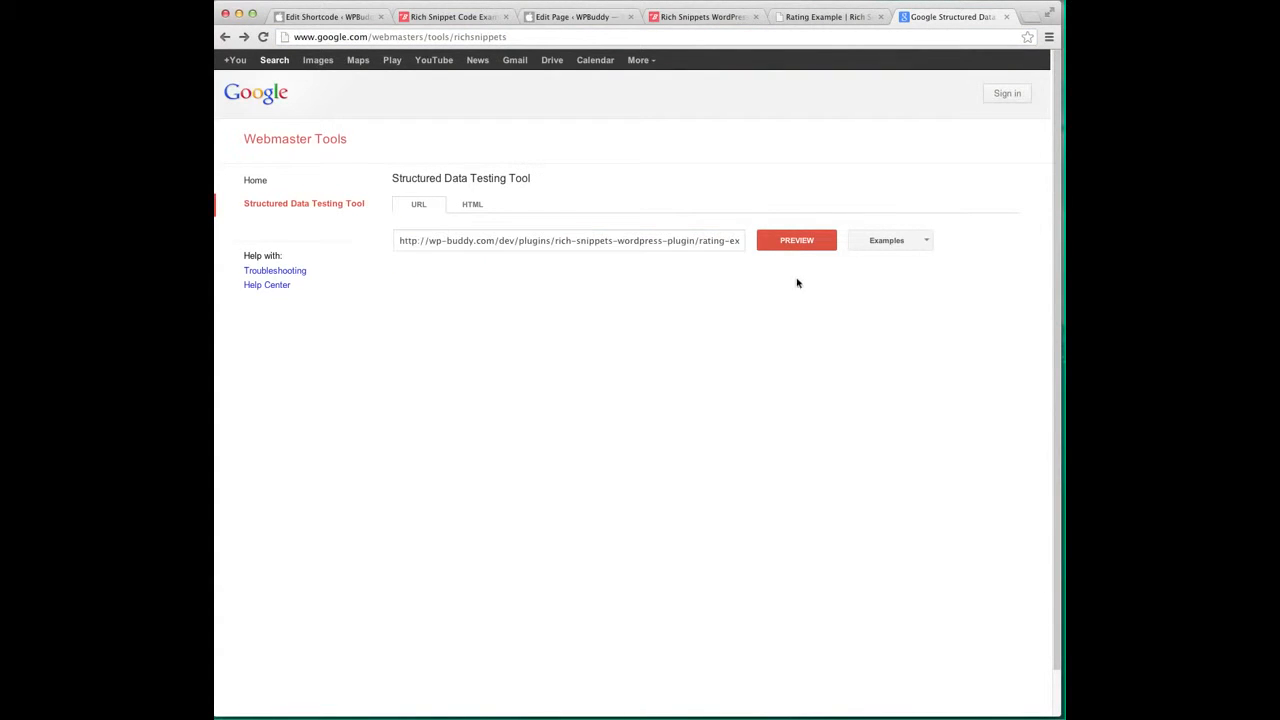
left_click(797, 243)
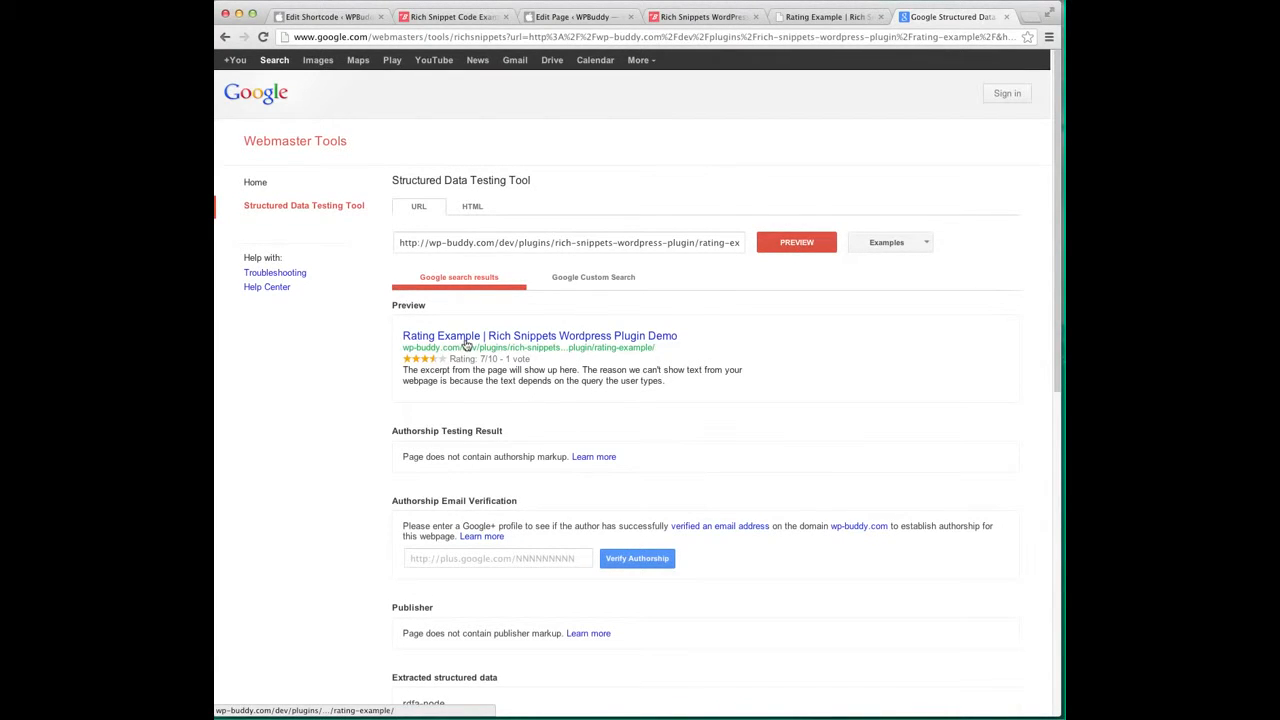
scroll(466, 345, "down", 3)
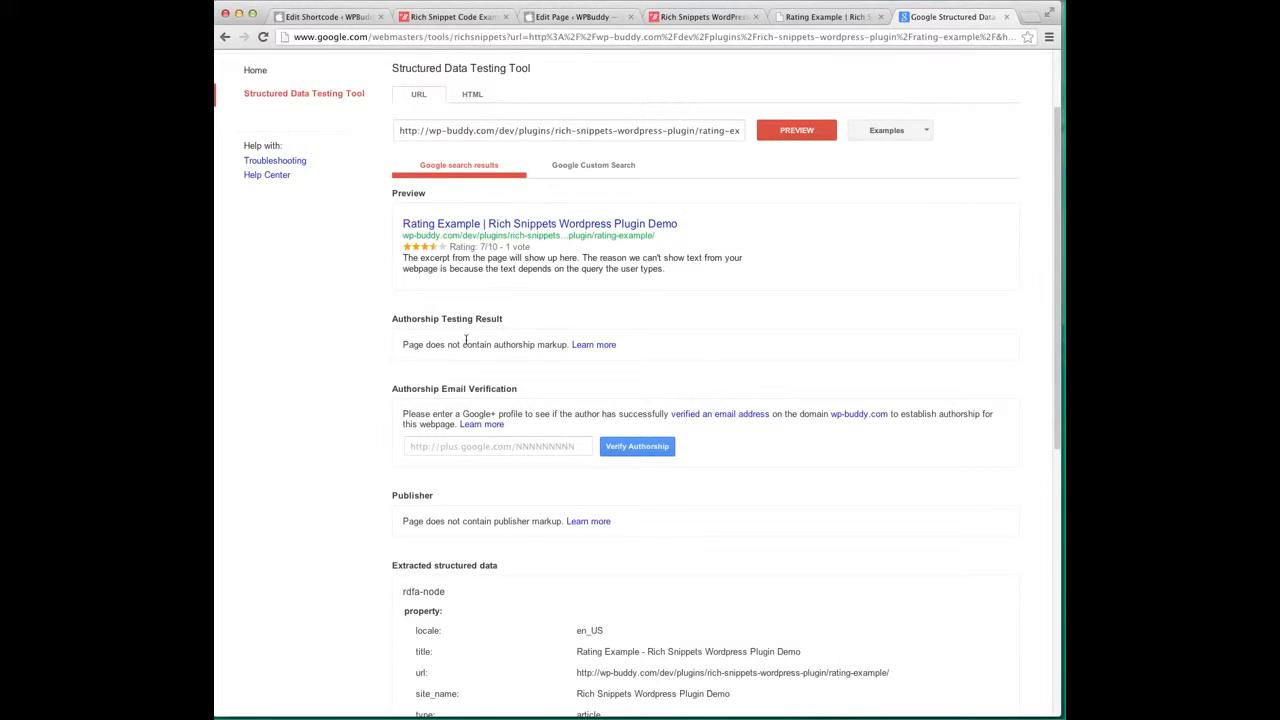
- Check the rating and vote in the search result preview, and the schema type and author details in the extracted structured data
left_click_drag(530, 247, 504, 247)
left_click_drag(476, 247, 499, 247)
scroll(487, 273, "down", 5)
scroll(487, 273, "down", 3)
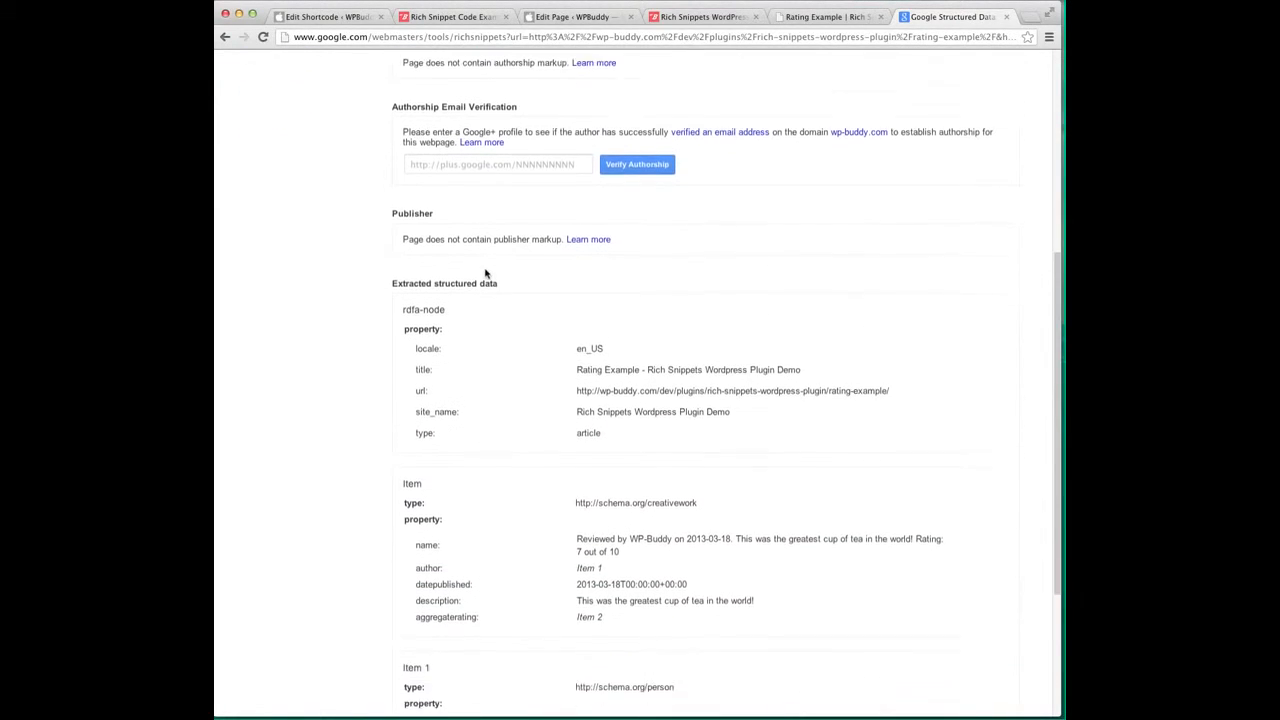
scroll(481, 273, "down", 5)
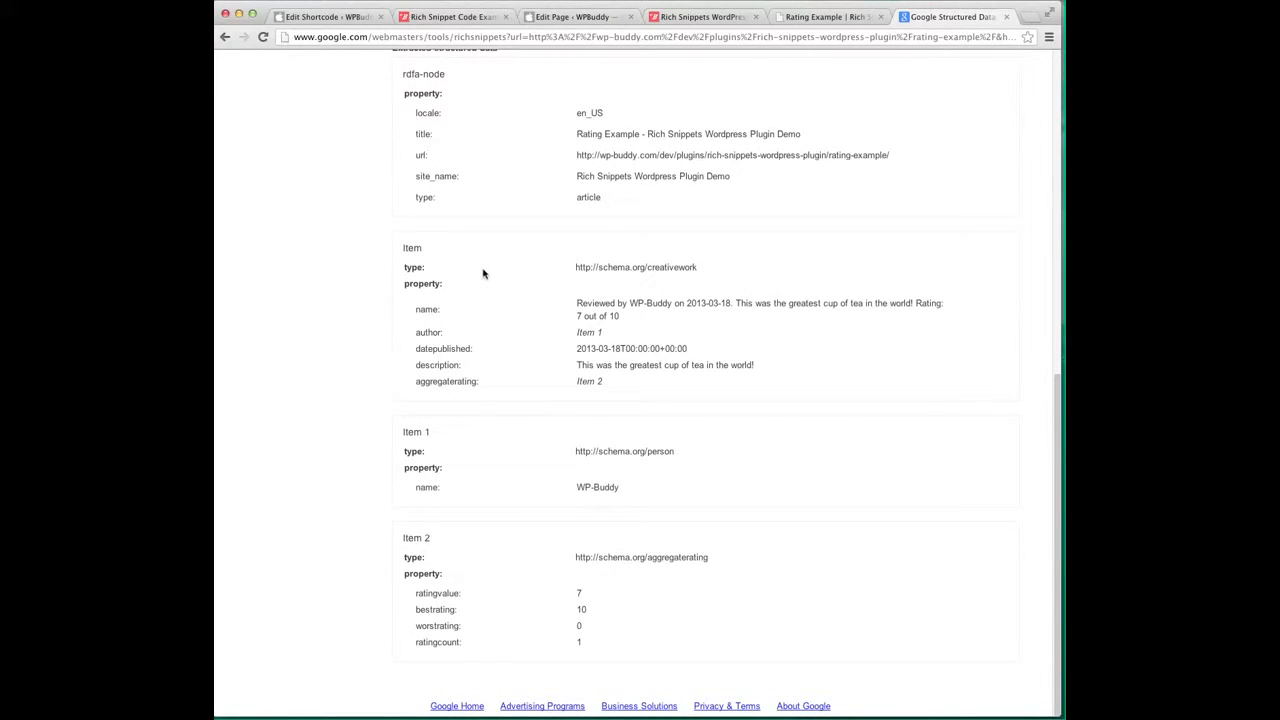
left_click_drag(710, 268, 583, 267)
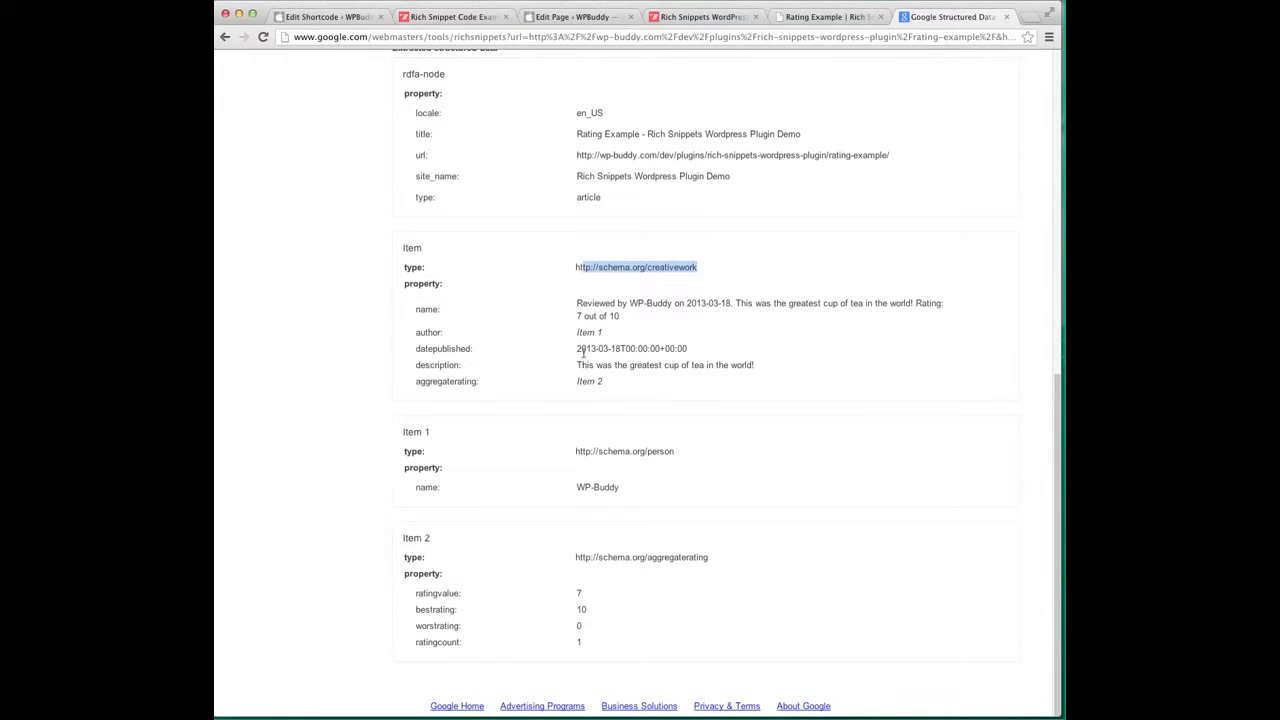
left_click(428, 332)
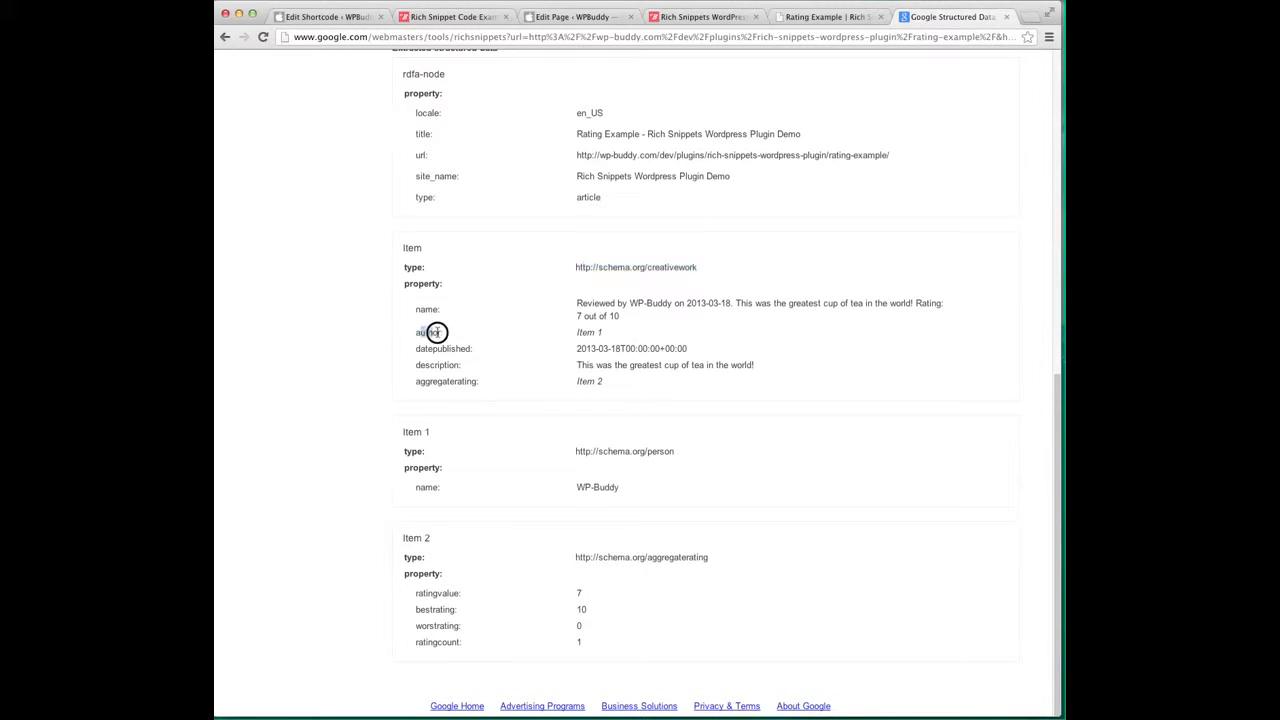
left_click(588, 332)
left_click_drag(588, 332, 601, 333)
left_click_drag(576, 489, 630, 486)
left_click(630, 486)
- Match the creative work's aggregaterating reference to Item 2 and check that item's ratingcount
left_click_drag(478, 381, 417, 381)
left_click_drag(586, 381, 588, 398)
left_click_drag(549, 648, 587, 644)
left_click(577, 642)
- Open schema.org in a new browser tab and go to its full one-page list of schema types
key("ctrl+t")
type("schema.org")
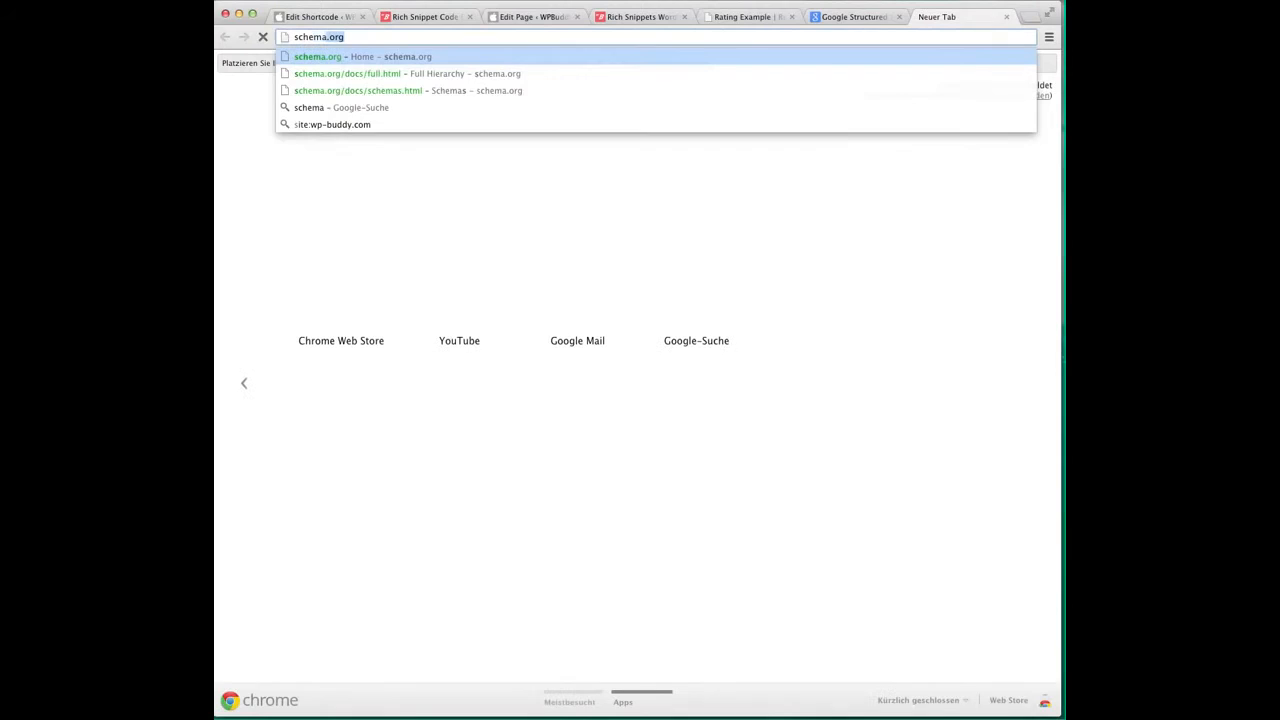
key("Return")
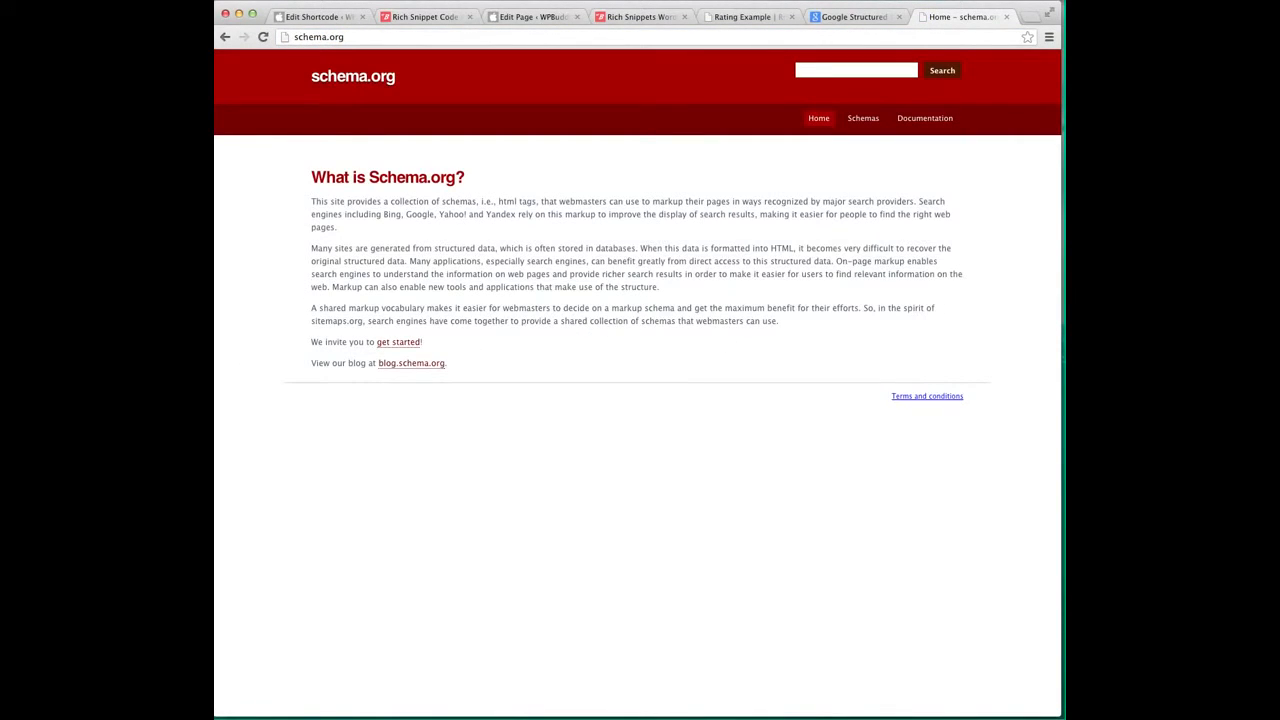
left_click(863, 120)
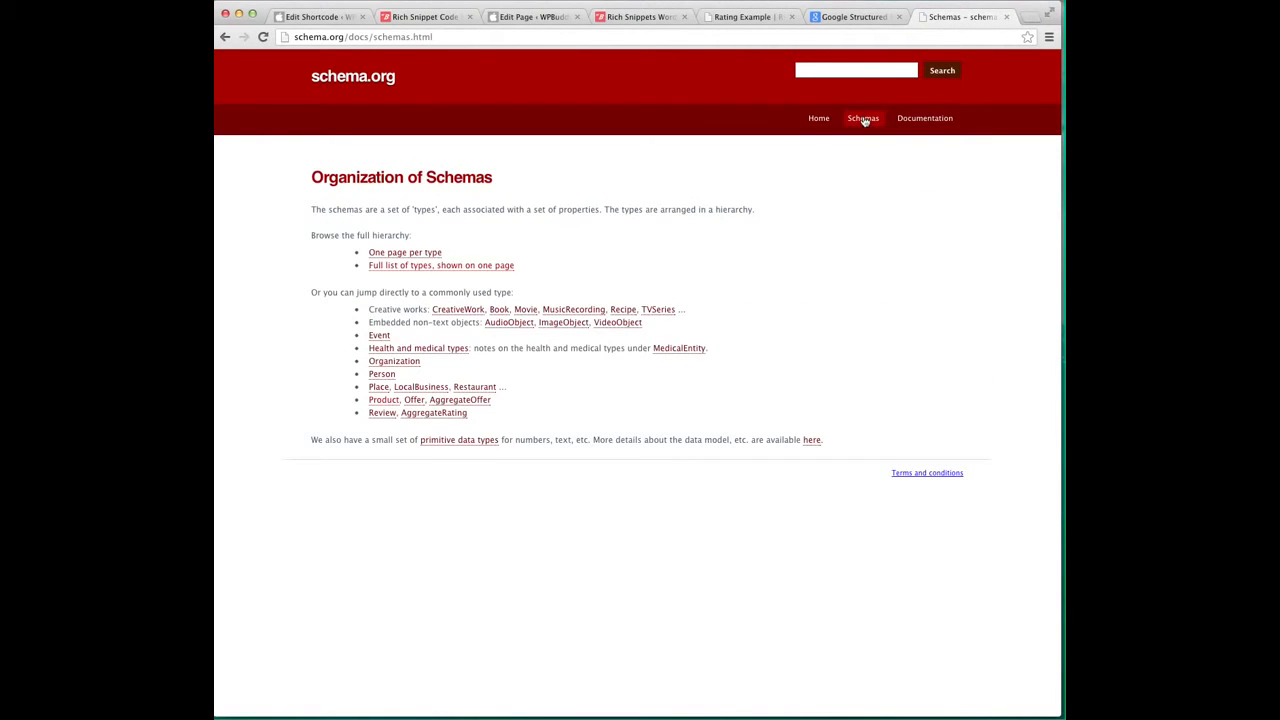
left_click(412, 268)
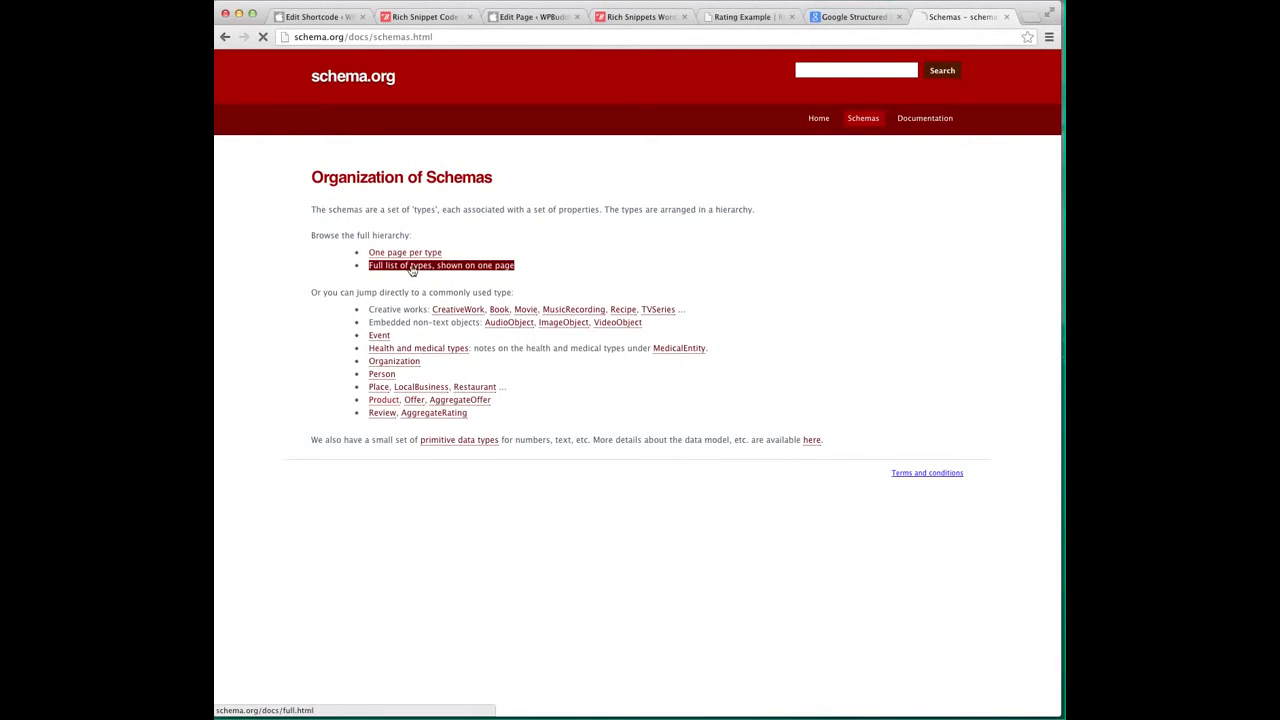
- Find the Product type near the end of the full schema hierarchy and open its page
scroll(412, 268, "down", 5)
scroll(412, 268, "down", 20)
scroll(412, 268, "down", 20)
scroll(412, 268, "down", 20)
scroll(413, 270, "down", 15)
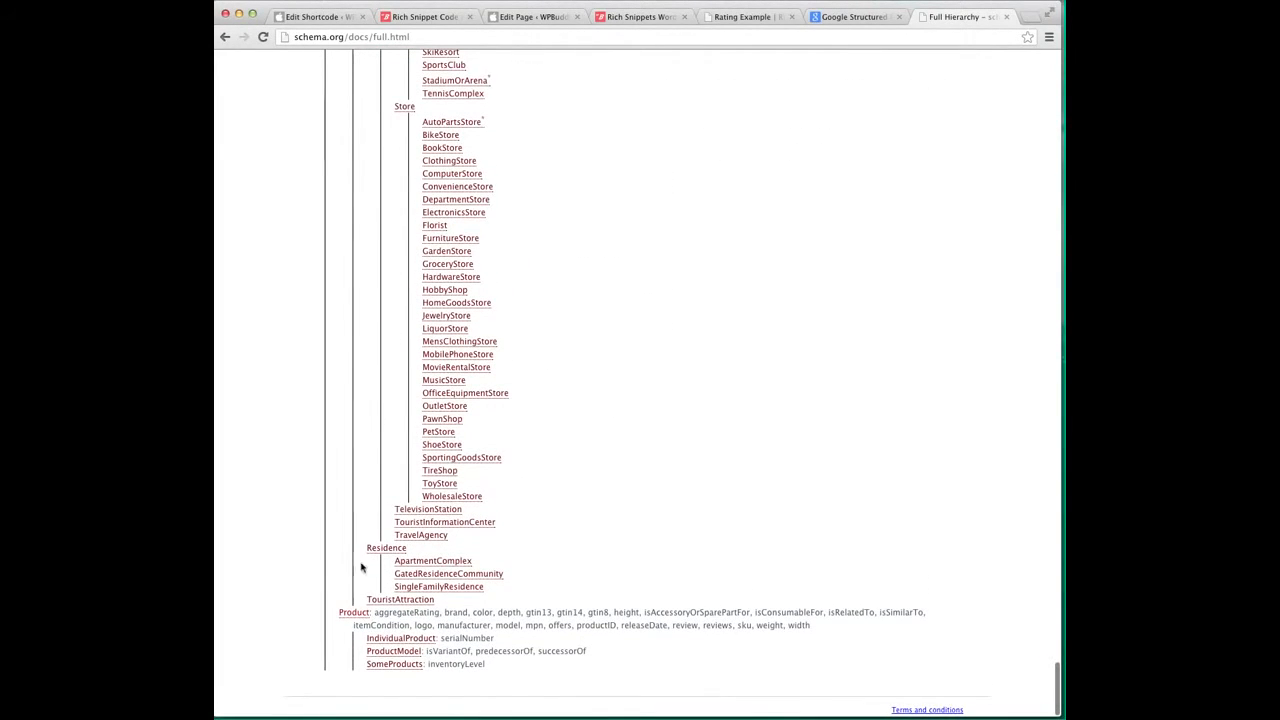
left_click(352, 613)
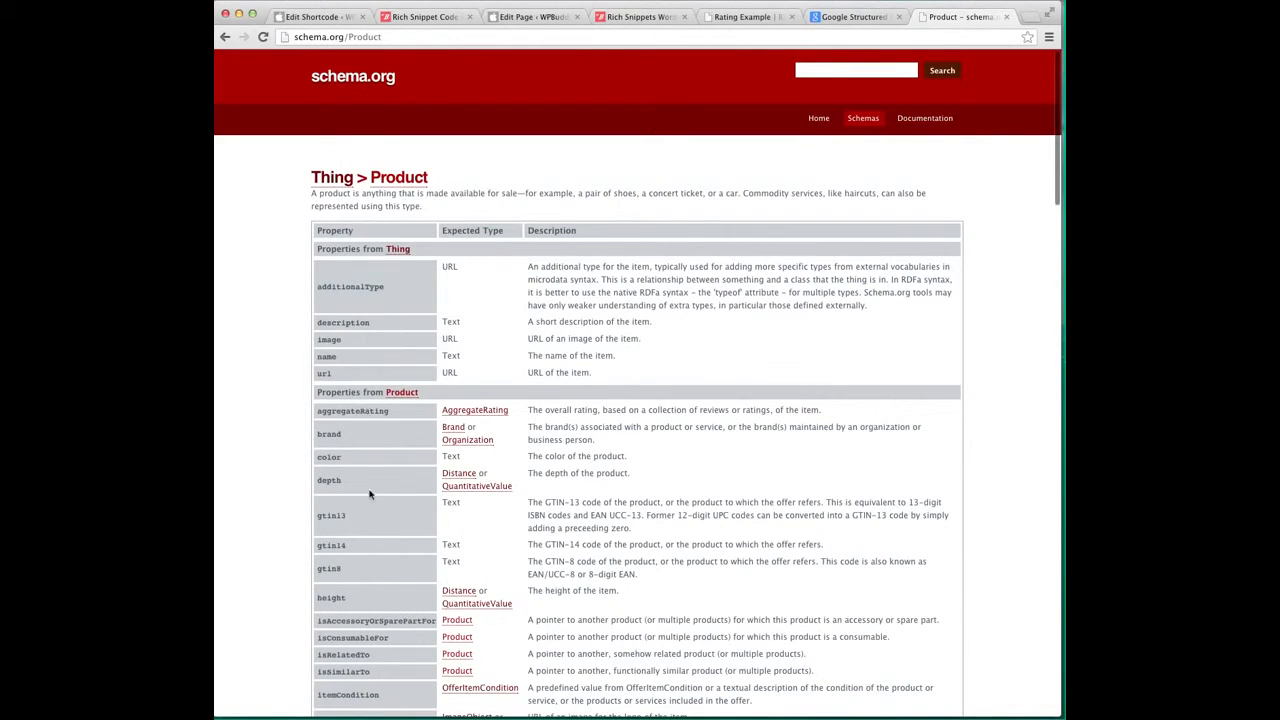
- Examine the Product type's property table and the original HTML and microdata versions of Example 1, including its name itemprop
scroll(353, 627, "down", 3)
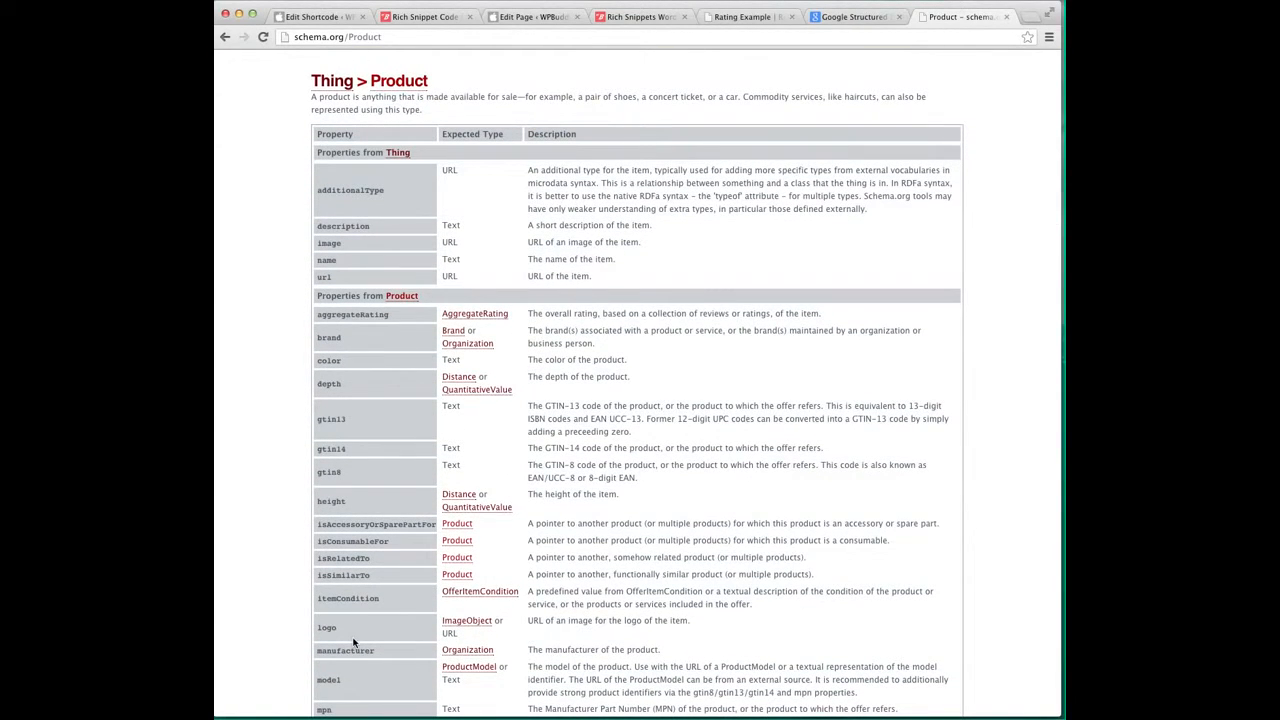
scroll(353, 643, "down", 10)
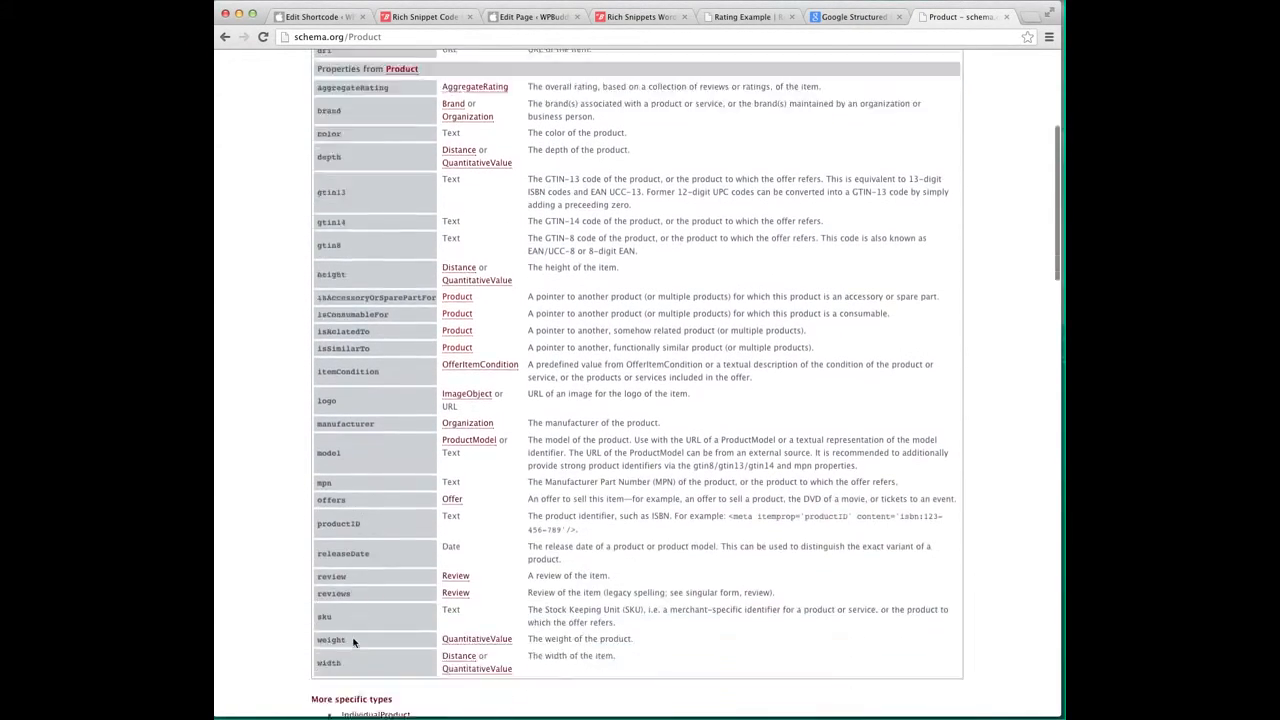
scroll(352, 640, "down", 4)
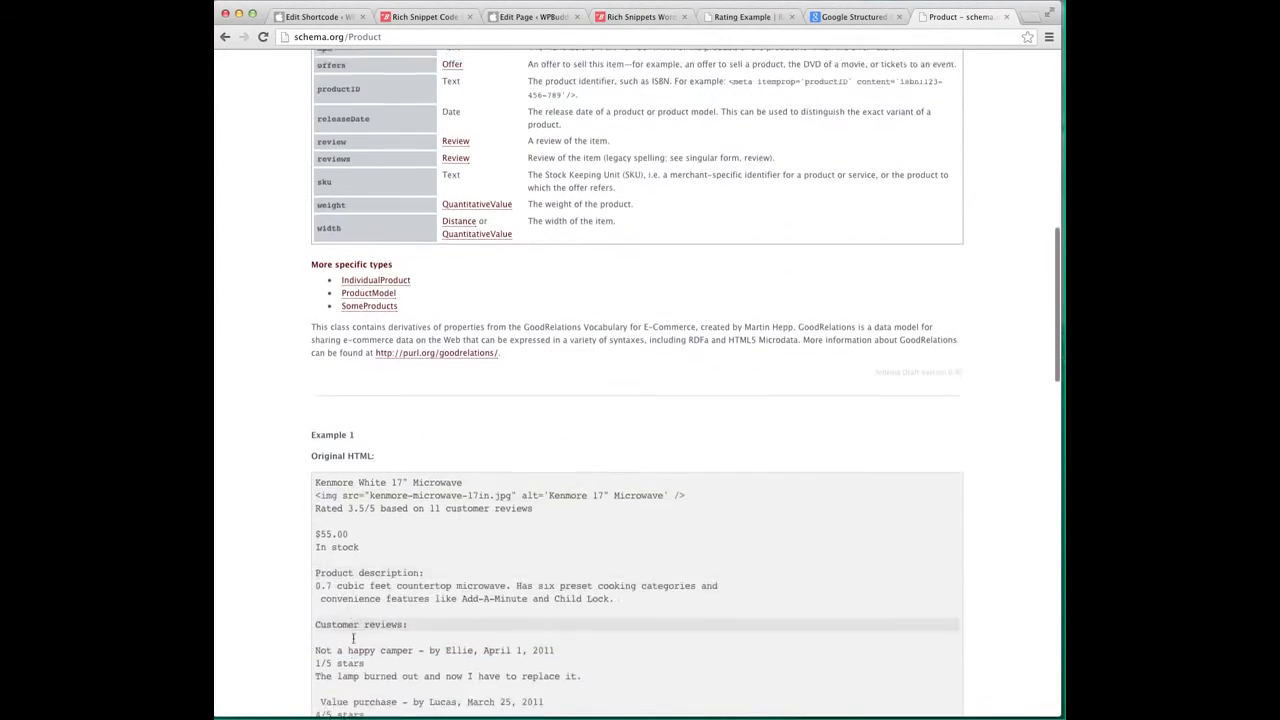
scroll(351, 643, "down", 3)
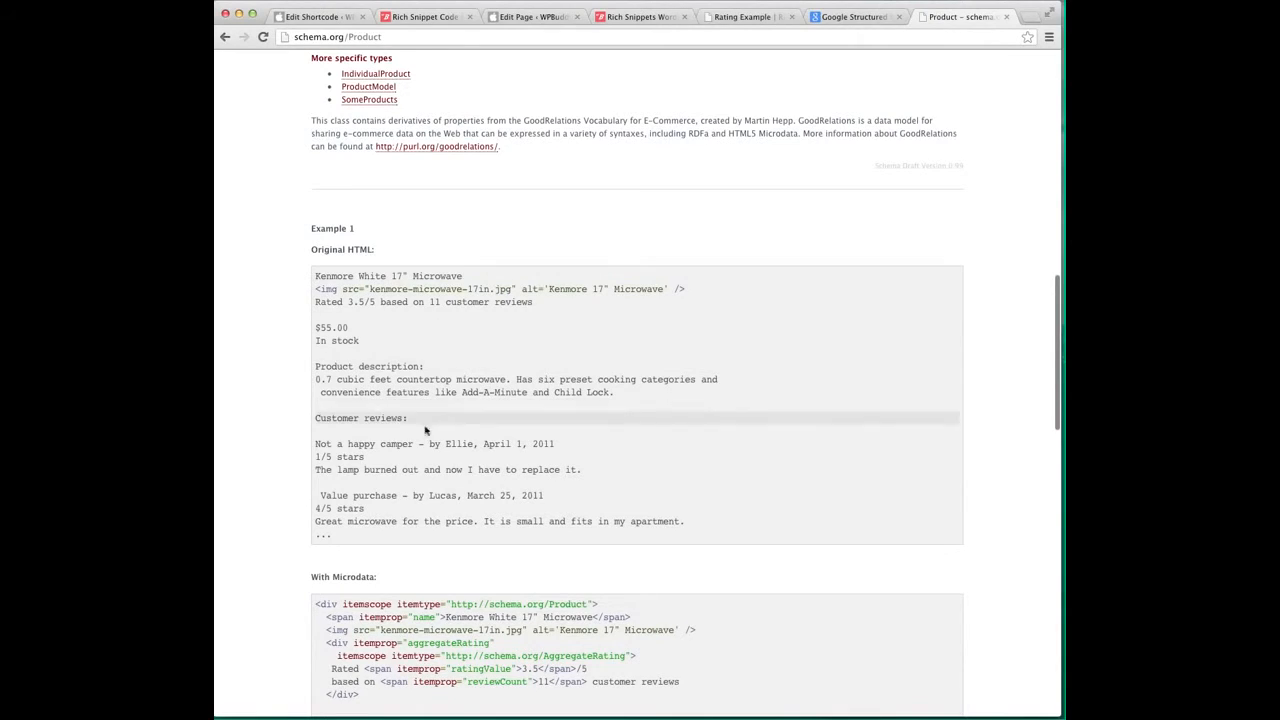
scroll(425, 489, "down", 4)
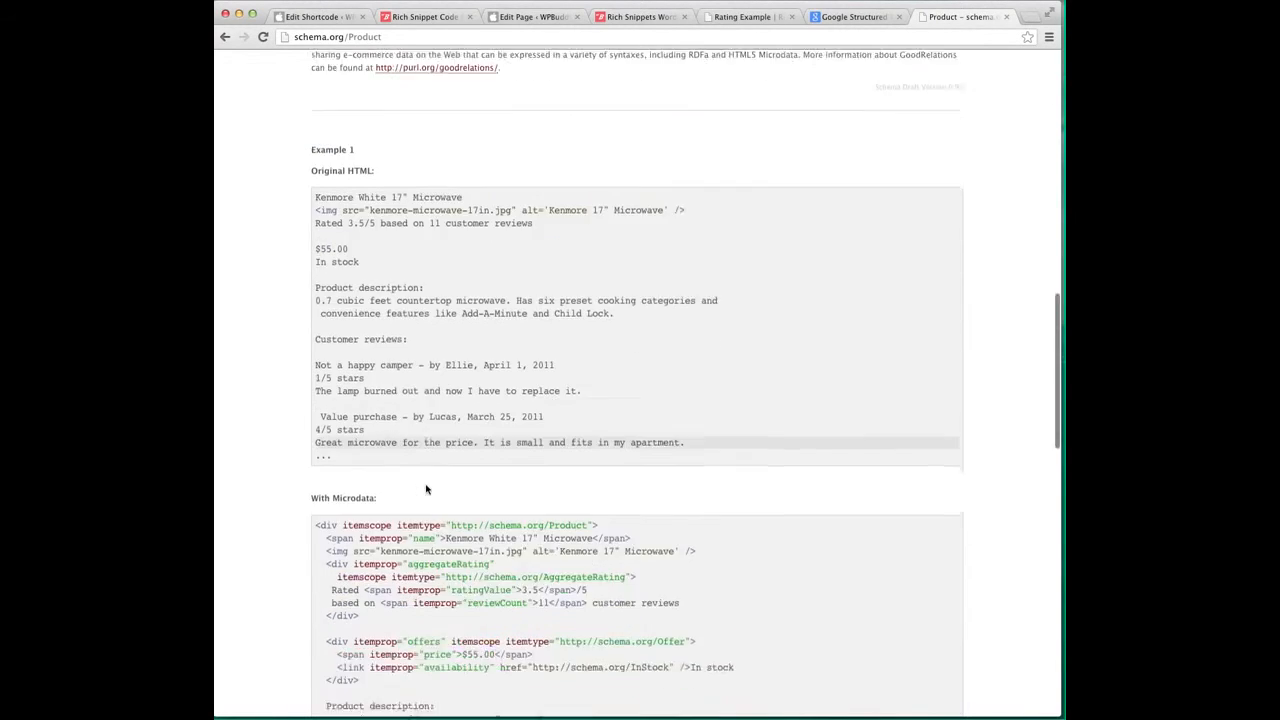
scroll(483, 505, "down", 2)
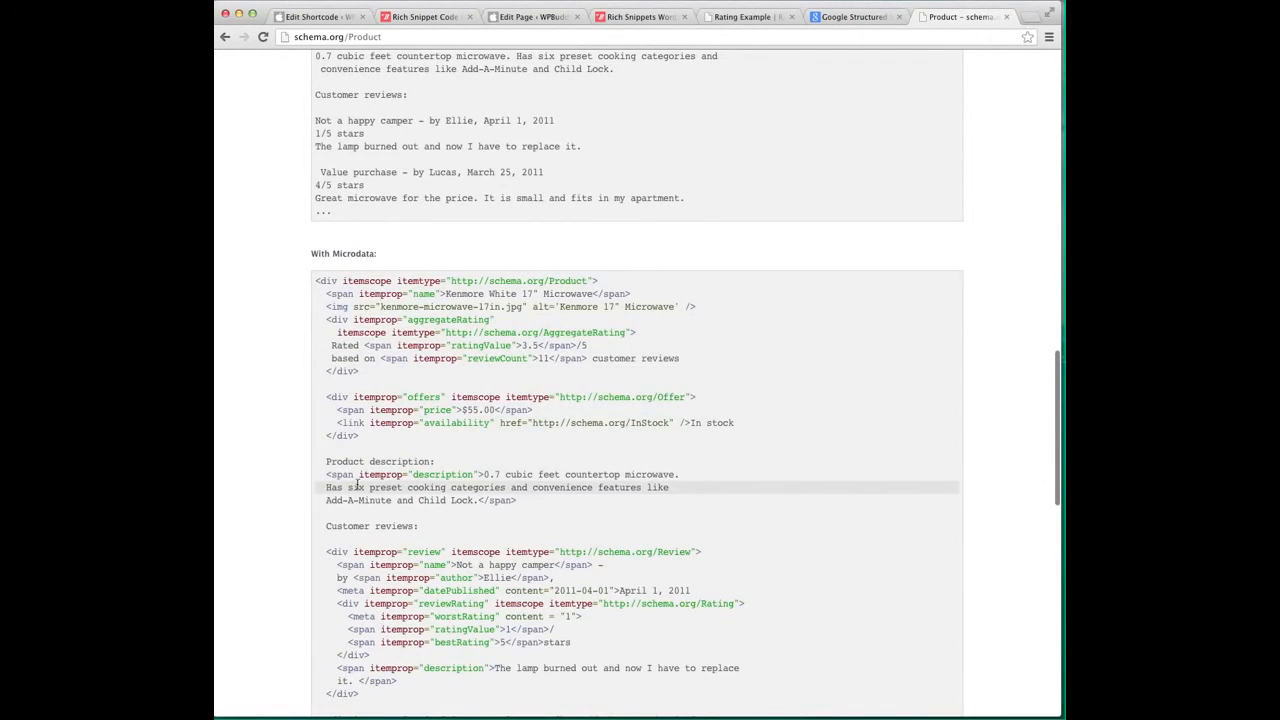
scroll(357, 484, "down", 2)
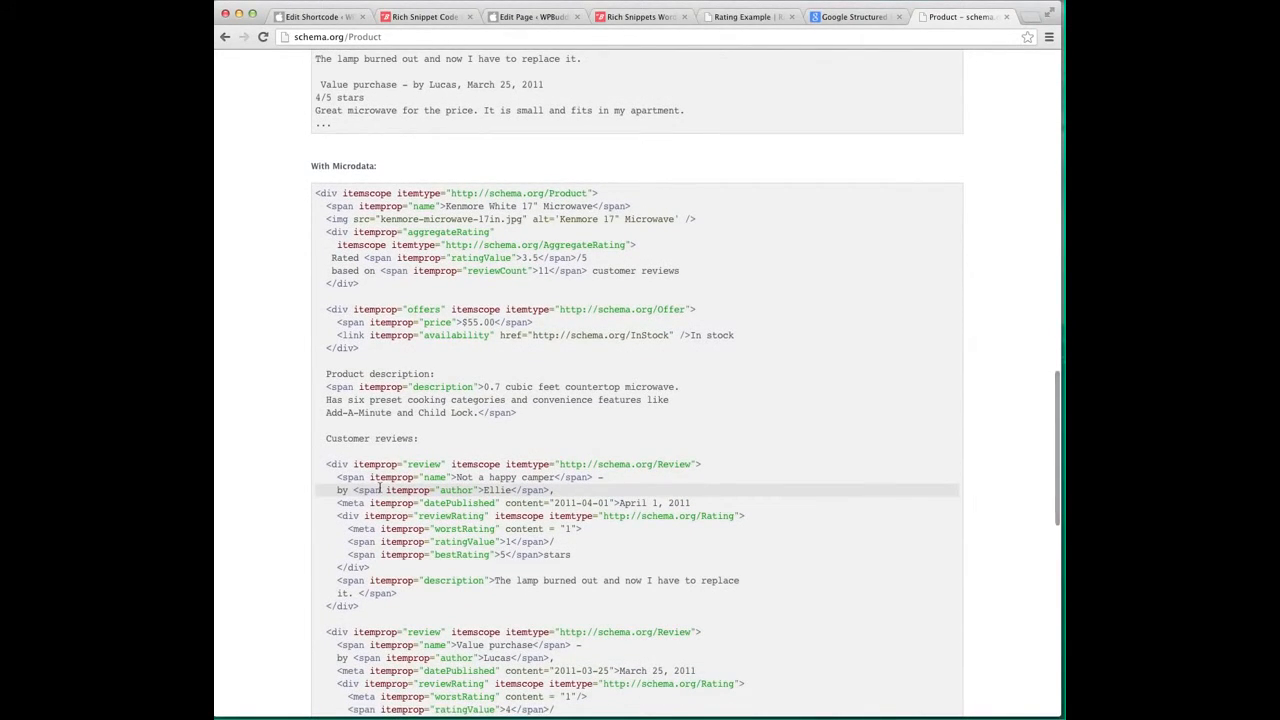
double_click(424, 206)
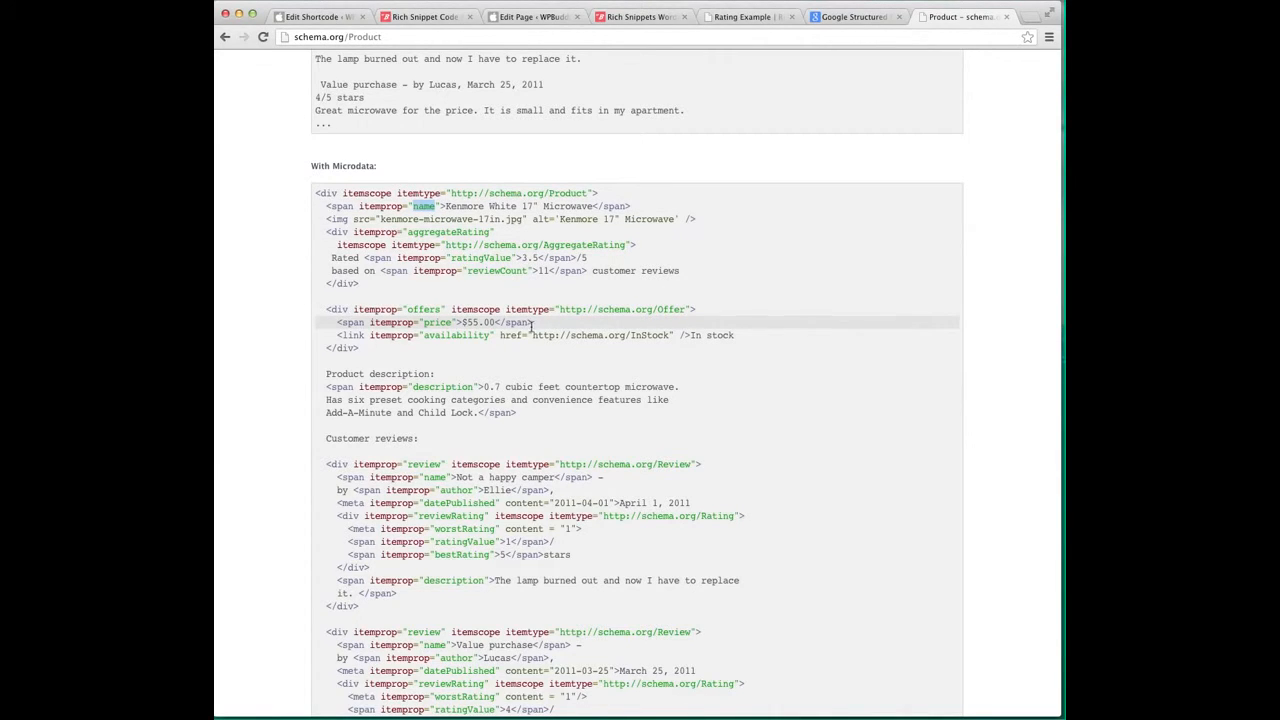
scroll(531, 323, "down", 5)
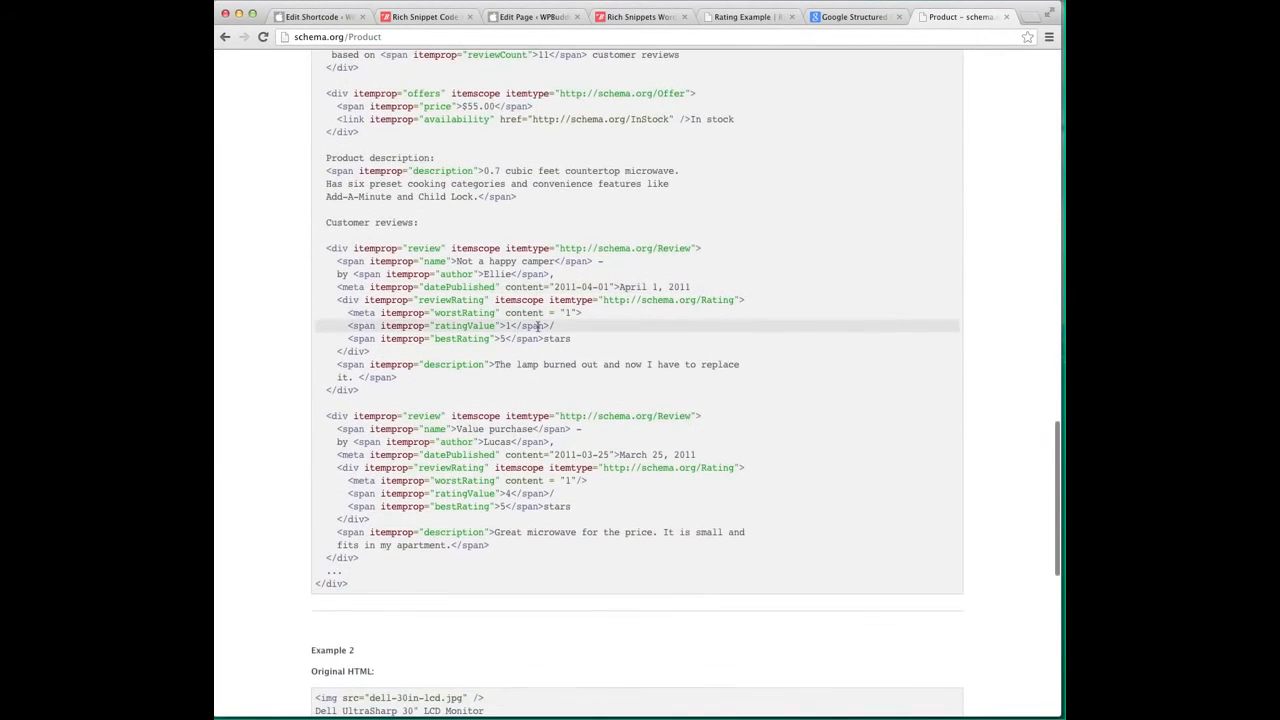